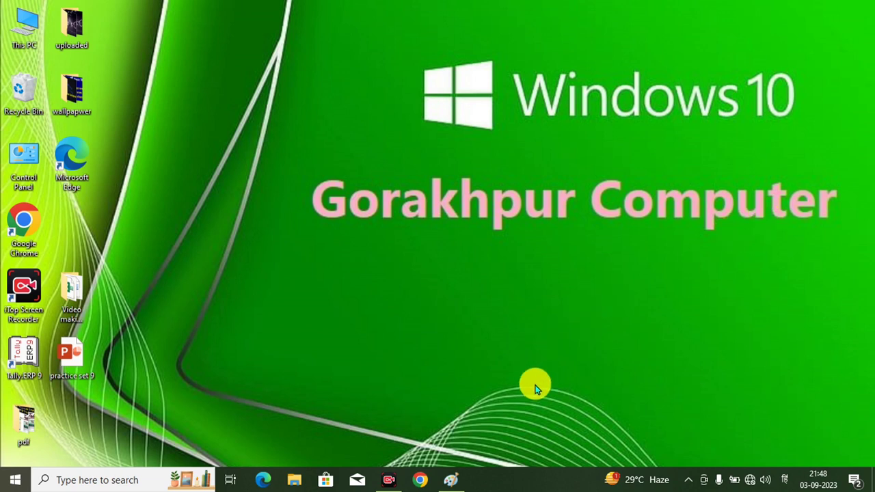
- Switch to Paint to review the list of folder topics, and return to the desktop
{"action": "left_click", "coordinate": [454, 479]}
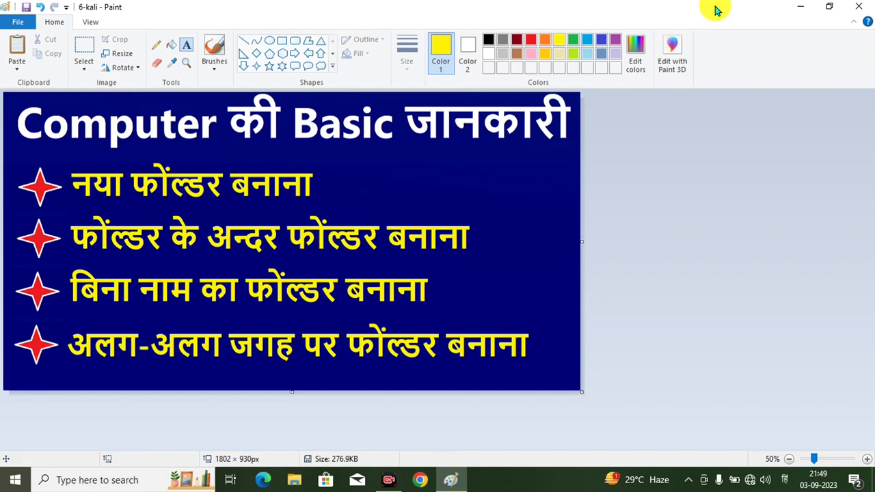
{"action": "left_click", "coordinate": [799, 6]}
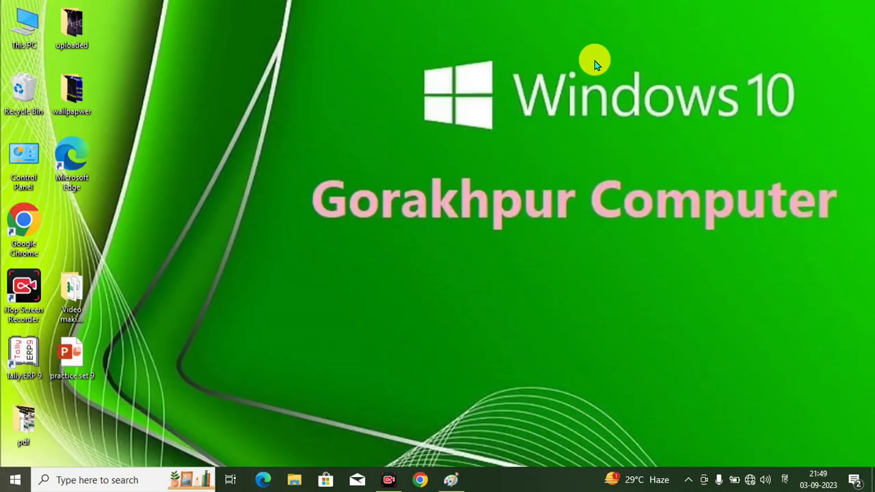
- Refresh the desktop
{"action": "right_click", "coordinate": [619, 82]}
{"action": "left_click", "coordinate": [625, 89]}
{"action": "right_click", "coordinate": [346, 129]}
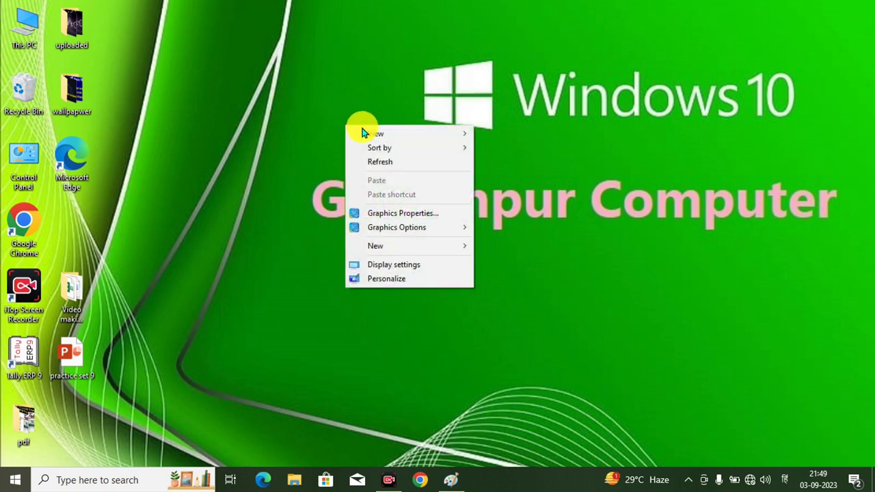
{"action": "left_click", "coordinate": [387, 161]}
- Create a new folder on the desktop, keep its default name and move it slightly toward the Windows logo
{"action": "right_click", "coordinate": [314, 44]}
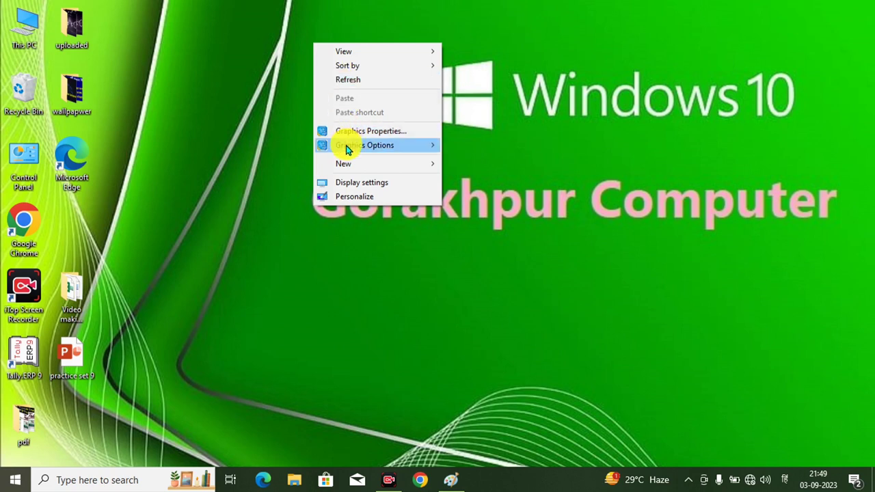
{"action": "mouse_move", "coordinate": [345, 164]}
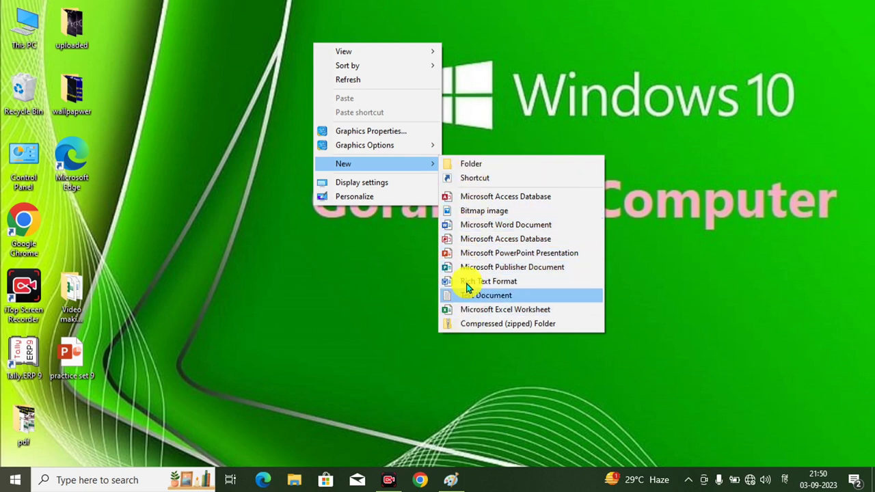
{"action": "left_click", "coordinate": [461, 165]}
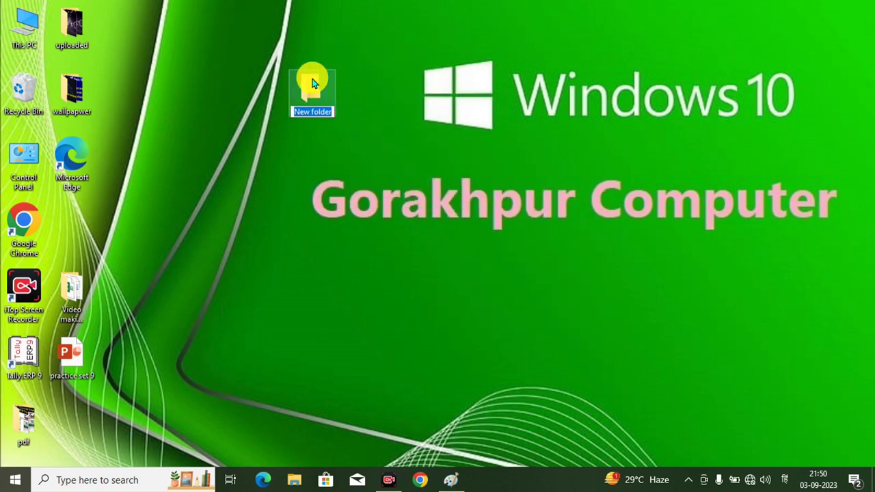
{"action": "key", "text": "Return"}
{"action": "left_click_drag", "start_coordinate": [325, 91], "coordinate": [368, 81]}
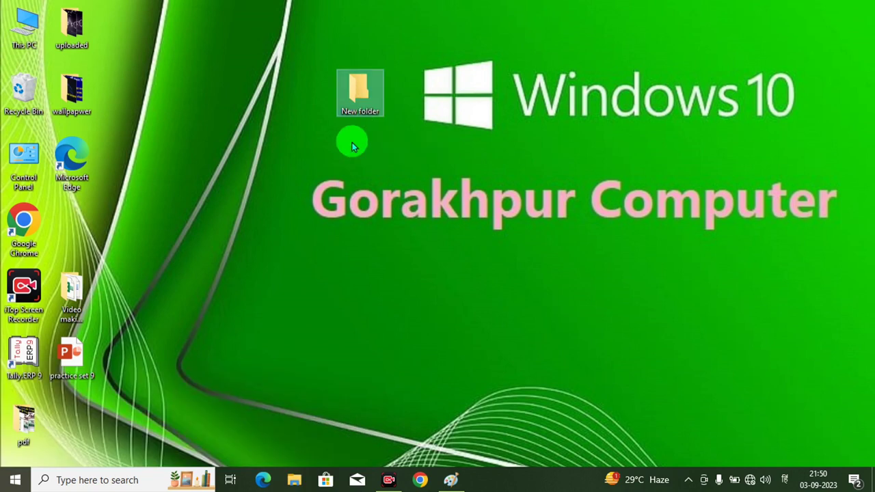
- Create a second desktop folder with its default name and place it directly to the left of the first new folder
{"action": "right_click", "coordinate": [352, 142]}
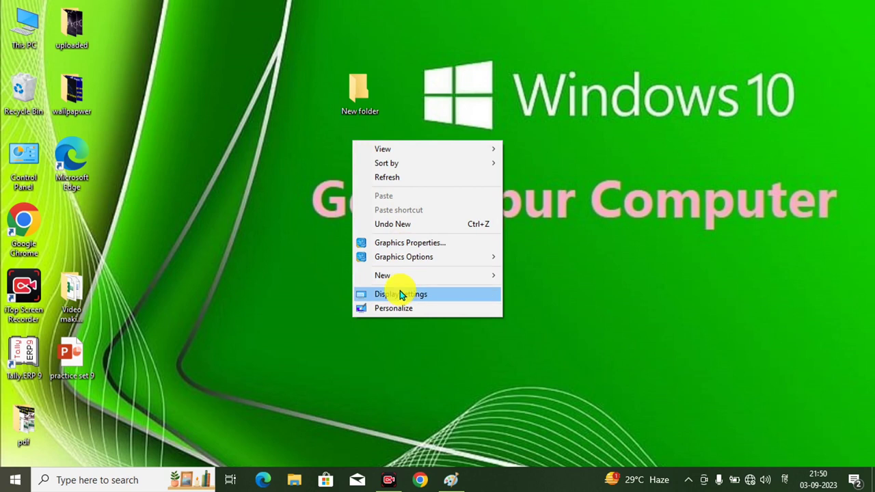
{"action": "mouse_move", "coordinate": [443, 274]}
{"action": "left_click", "coordinate": [525, 275]}
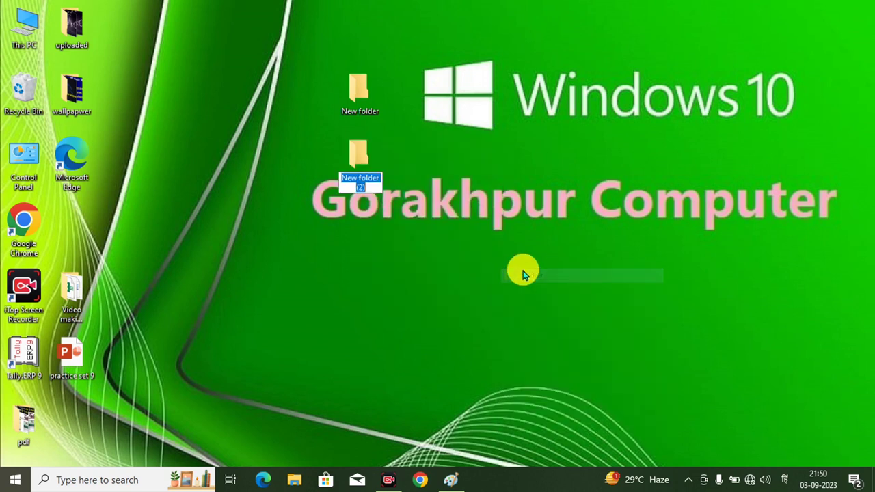
{"action": "key", "text": "Return"}
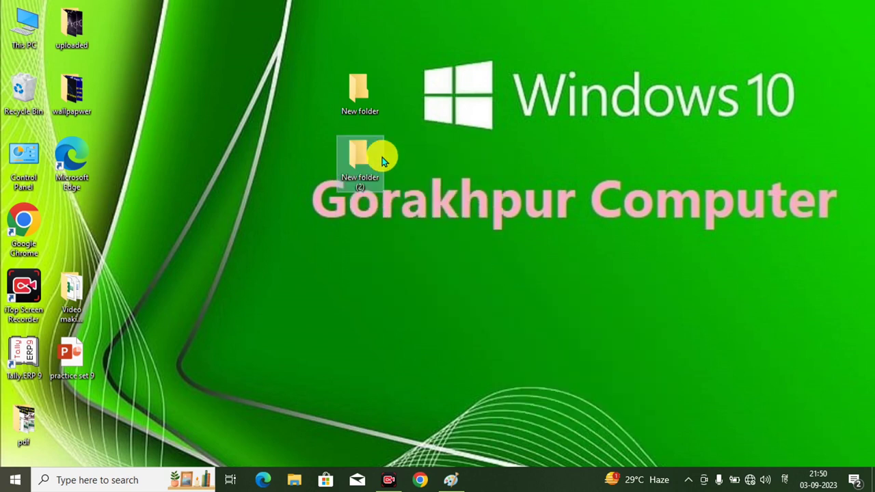
{"action": "left_click_drag", "start_coordinate": [357, 156], "coordinate": [308, 106]}
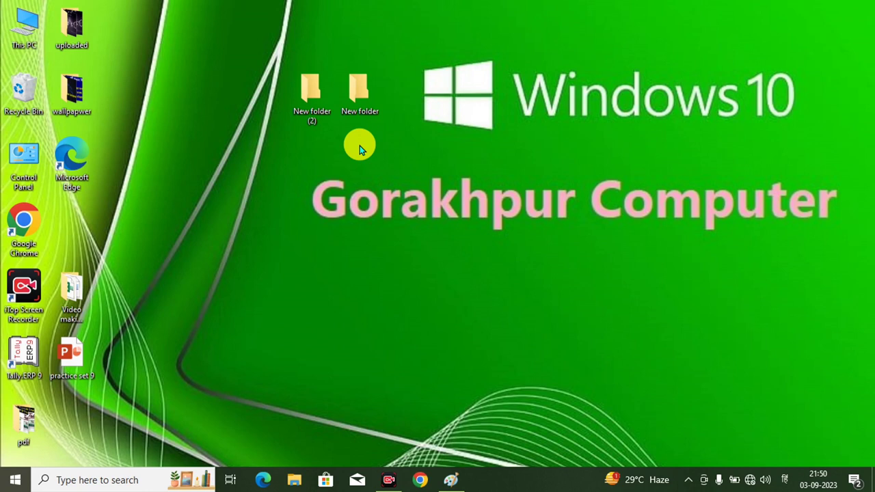
- Rename the first new desktop folder as "gkp computer"
{"action": "left_click", "coordinate": [357, 106]}
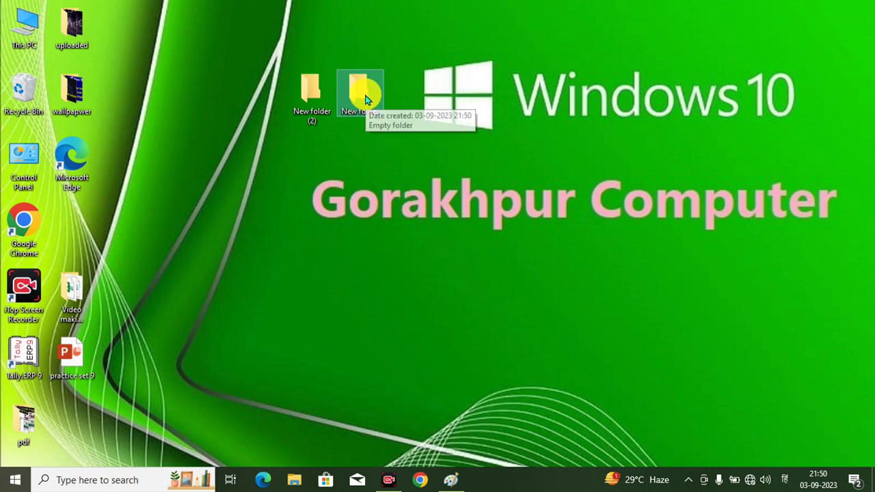
{"action": "right_click", "coordinate": [358, 108]}
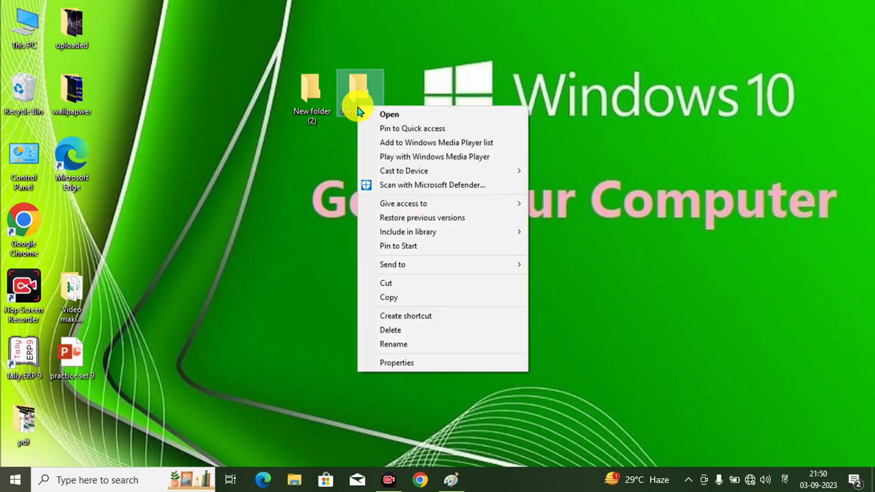
{"action": "left_click", "coordinate": [384, 346]}
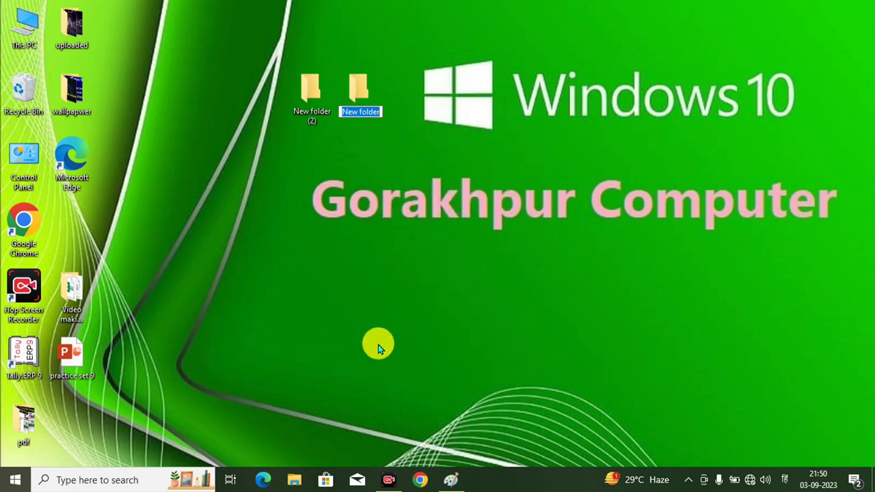
{"action": "type", "text": "g"}
{"action": "key", "text": "BackSpace"}
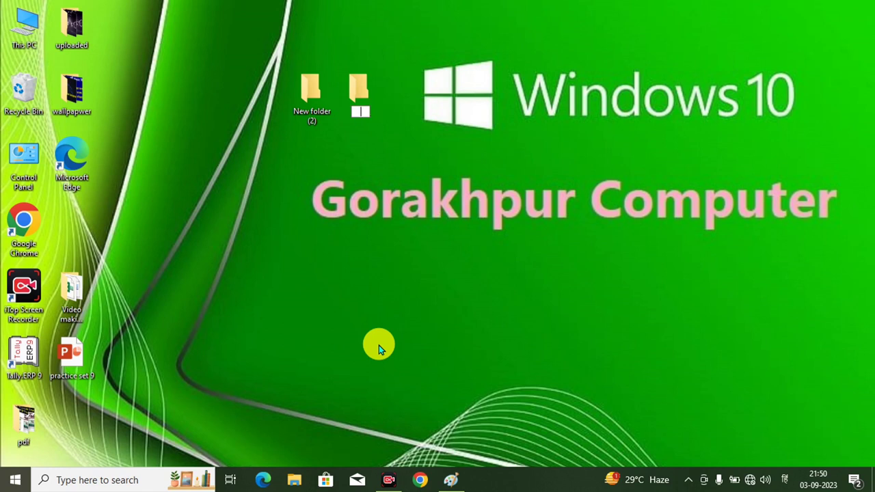
{"action": "type", "text": "gkp computer"}
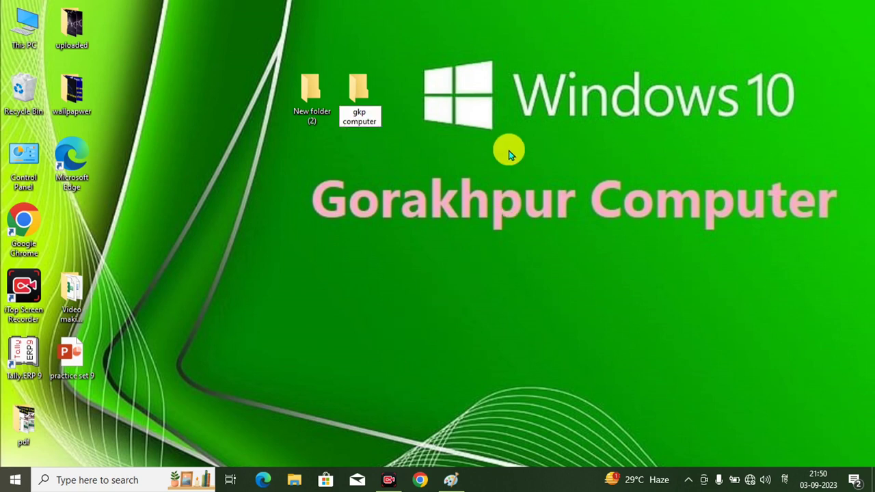
{"action": "key", "text": "Return"}
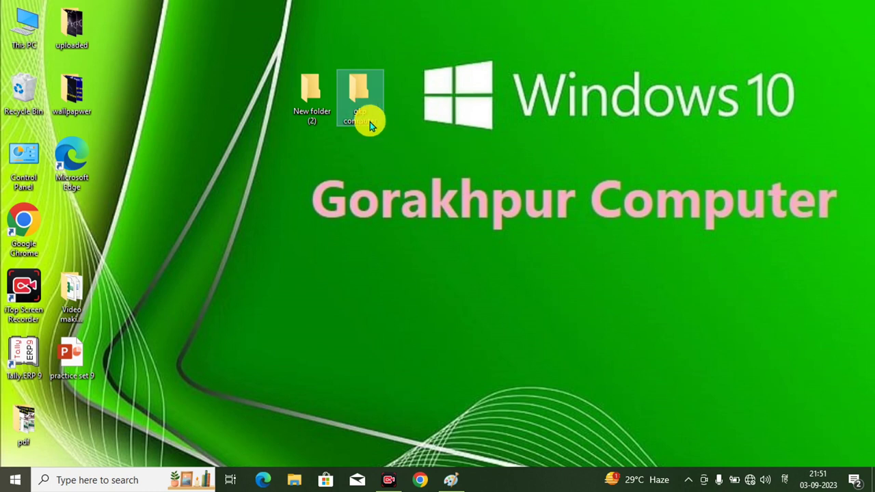
- Rename the second new desktop folder as "gkp"
{"action": "left_click", "coordinate": [311, 115]}
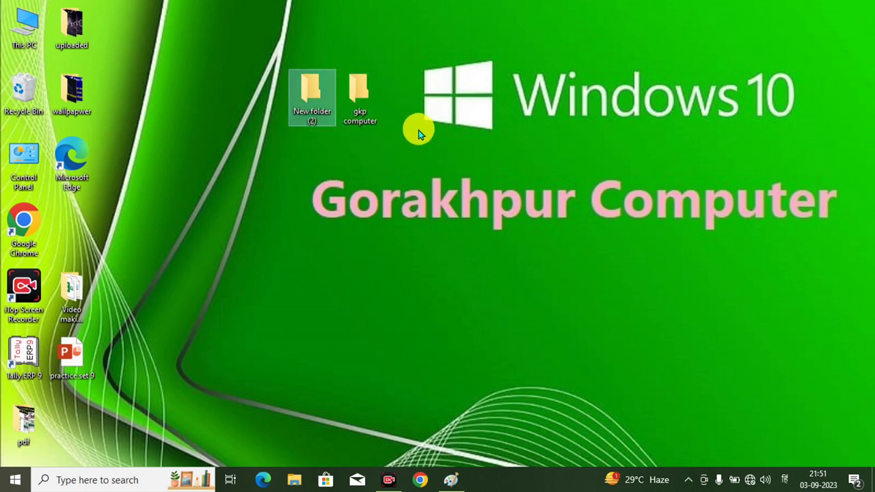
{"action": "key", "text": "F2"}
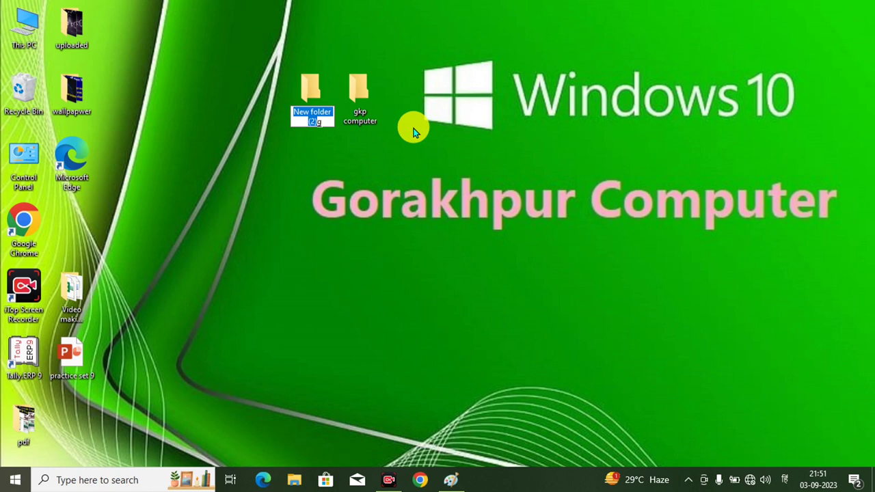
{"action": "key", "text": "BackSpace"}
{"action": "type", "text": "gkp"}
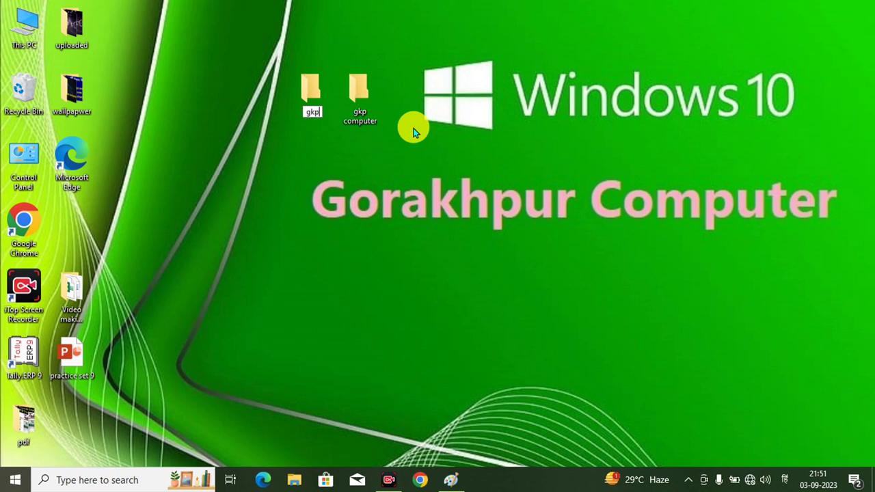
{"action": "key", "text": "Return"}
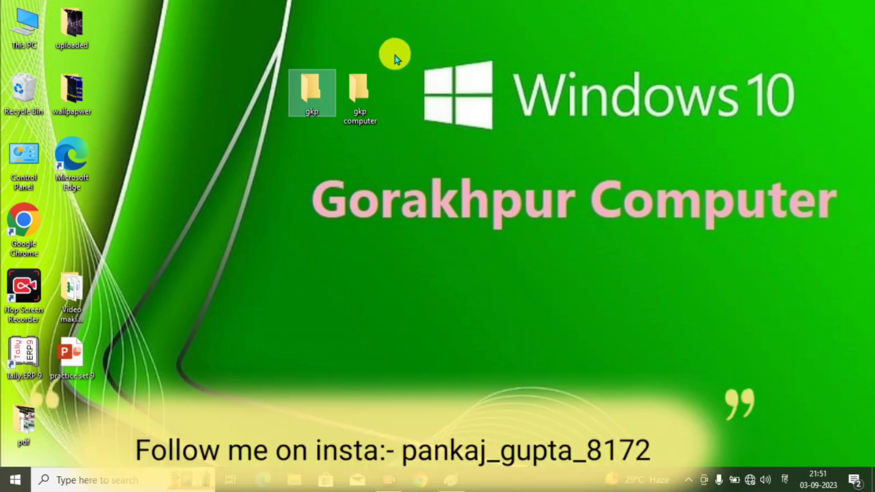
- Open the "gkp computer" folder and create a subfolder named "gkp2" inside it
{"action": "left_click", "coordinate": [350, 123]}
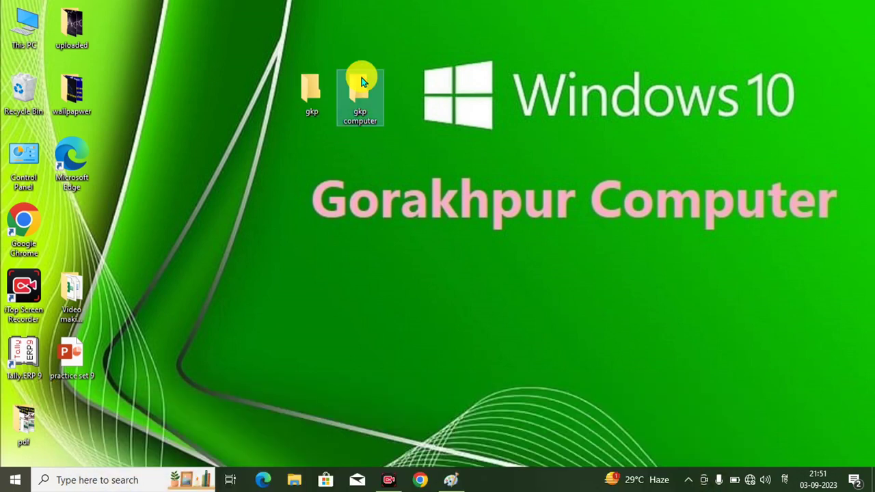
{"action": "double_click", "coordinate": [360, 85]}
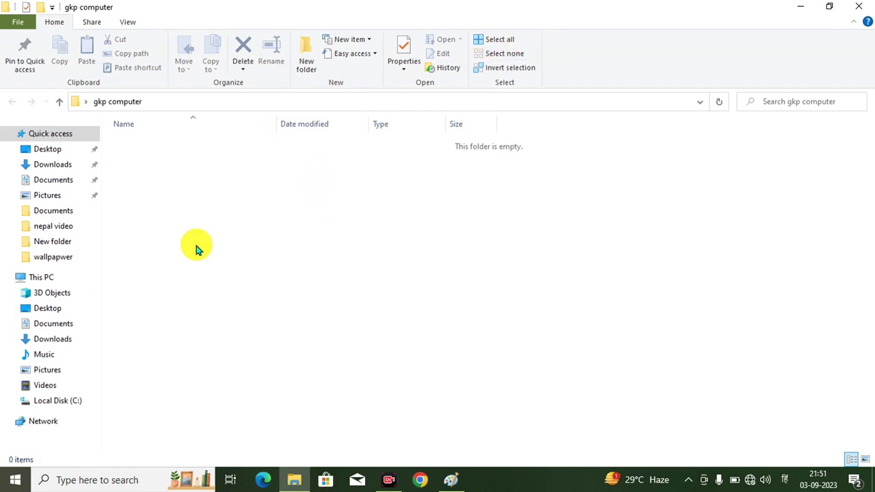
{"action": "right_click", "coordinate": [197, 152]}
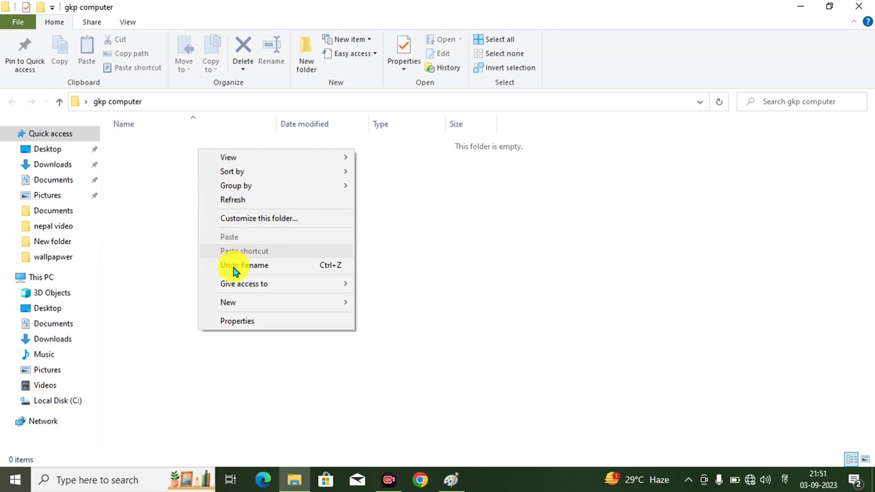
{"action": "mouse_move", "coordinate": [225, 306]}
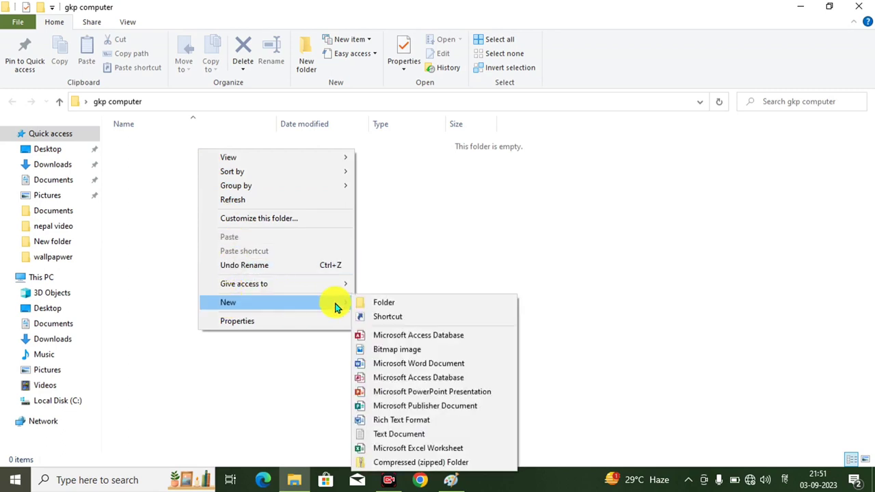
{"action": "left_click", "coordinate": [383, 302]}
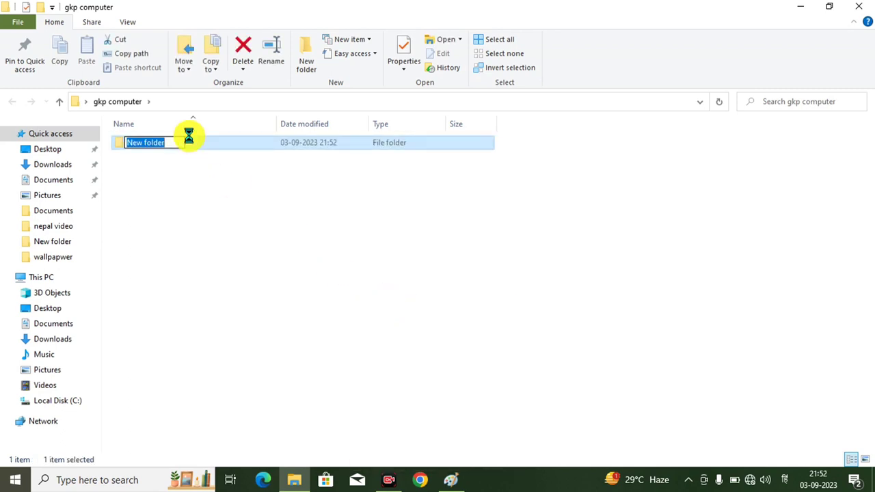
{"action": "type", "text": "gk"}
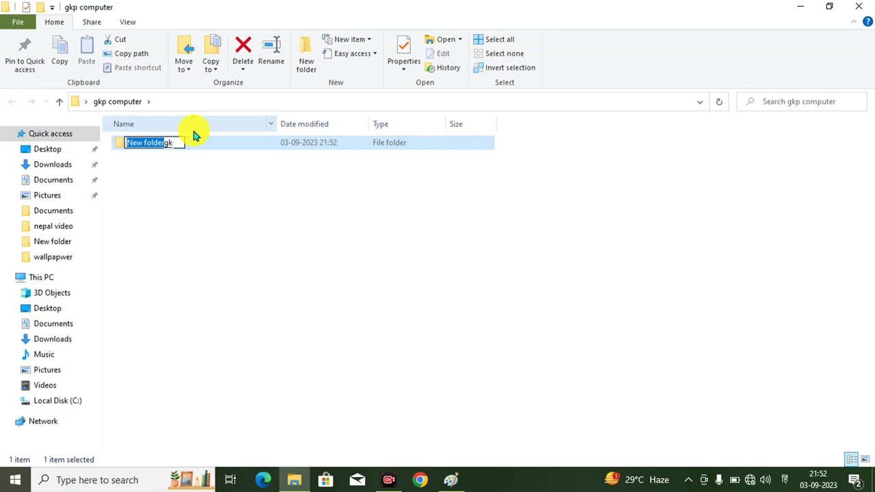
{"action": "key", "text": "ctrl+a"}
{"action": "key", "text": "BackSpace"}
{"action": "type", "text": "gkp"}
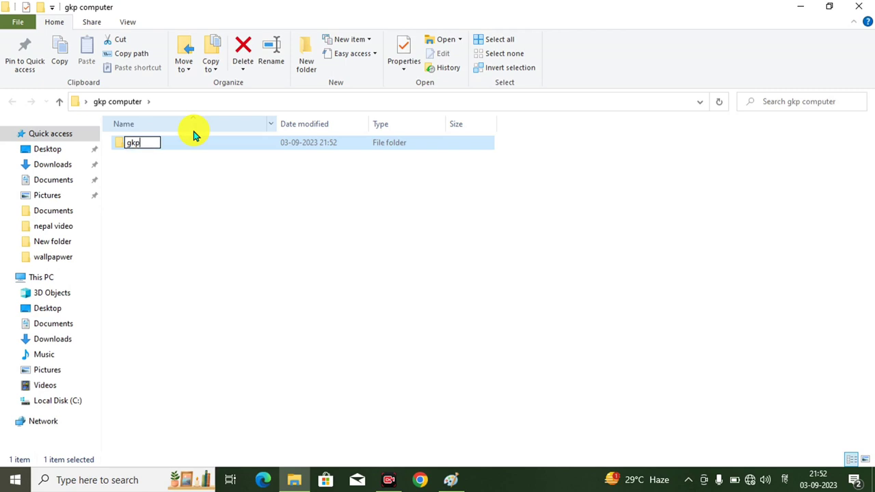
{"action": "type", "text": " 2"}
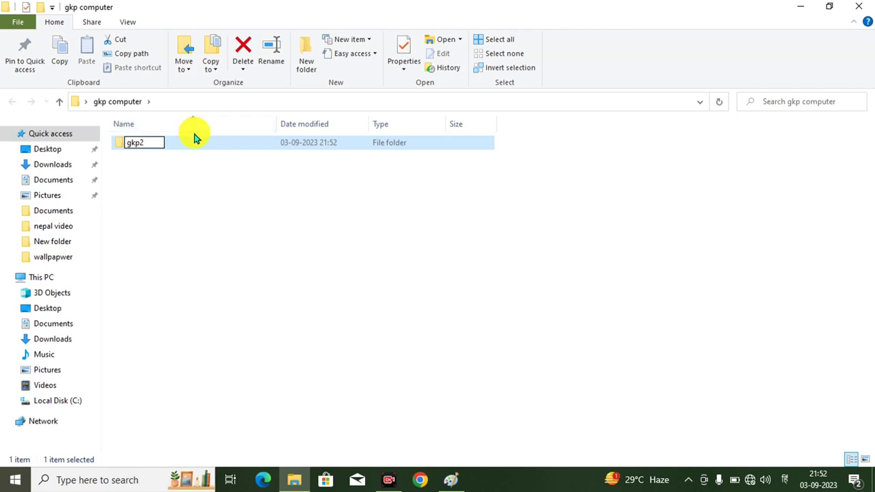
{"action": "left_click", "coordinate": [193, 166]}
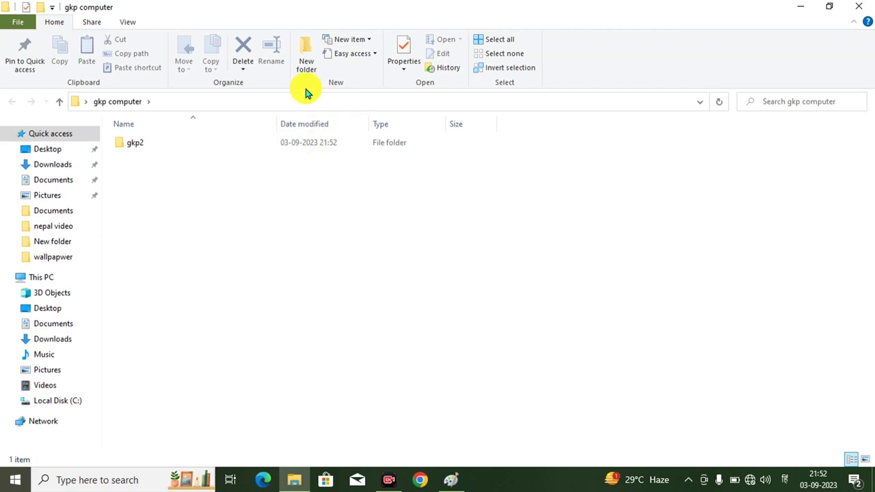
- Create a second subfolder inside "gkp computer" and name it "gkp3"
{"action": "left_click", "coordinate": [306, 50]}
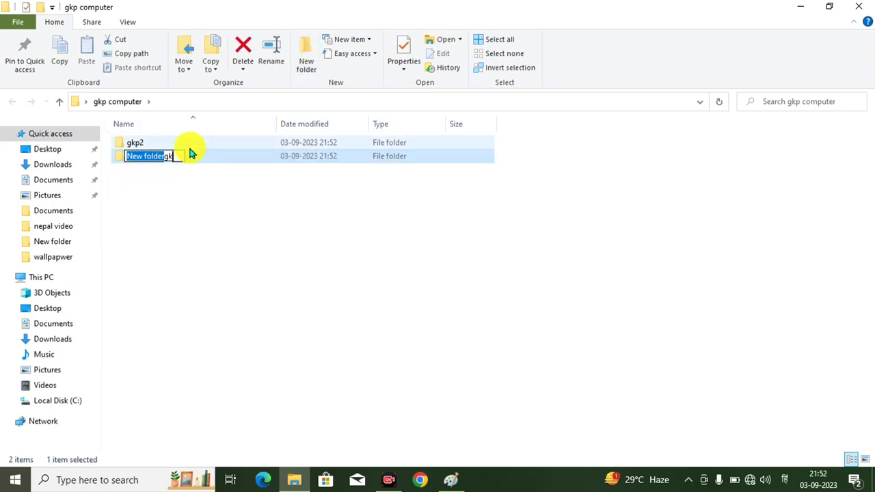
{"action": "type", "text": "gk"}
{"action": "key", "text": "ctrl+a"}
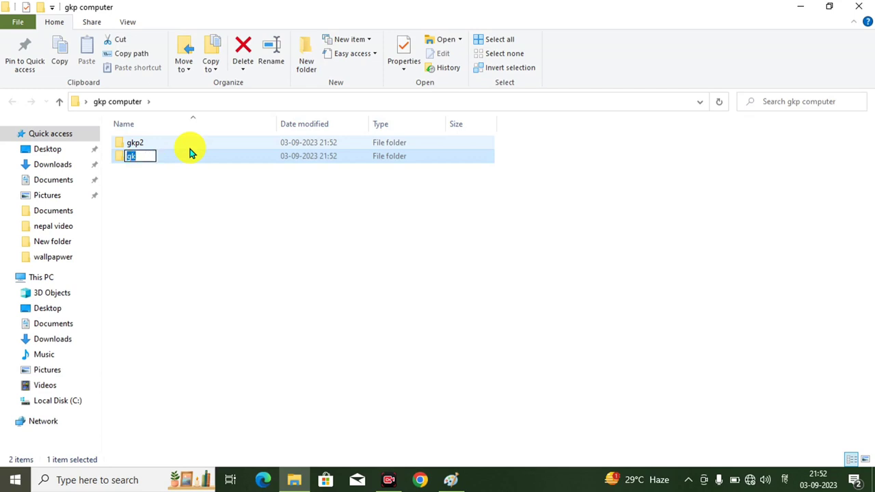
{"action": "type", "text": "gkp"}
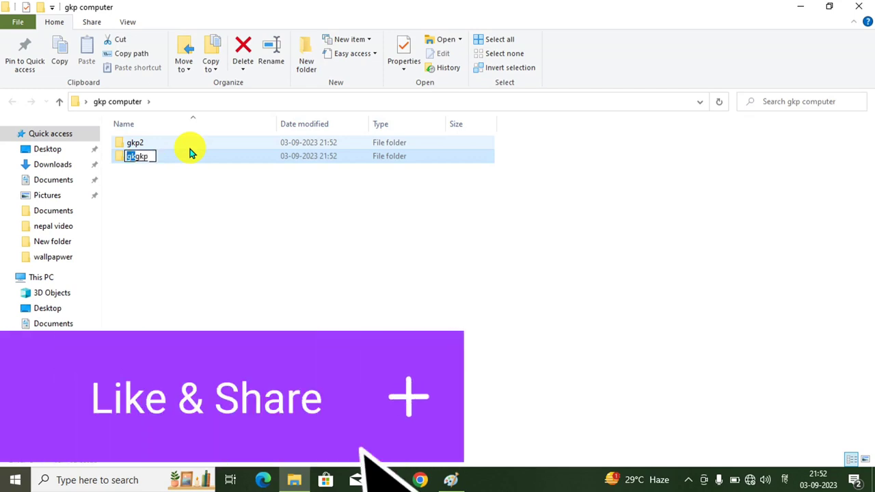
{"action": "key", "text": "ctrl+a"}
{"action": "key", "text": "BackSpace"}
{"action": "type", "text": "g"}
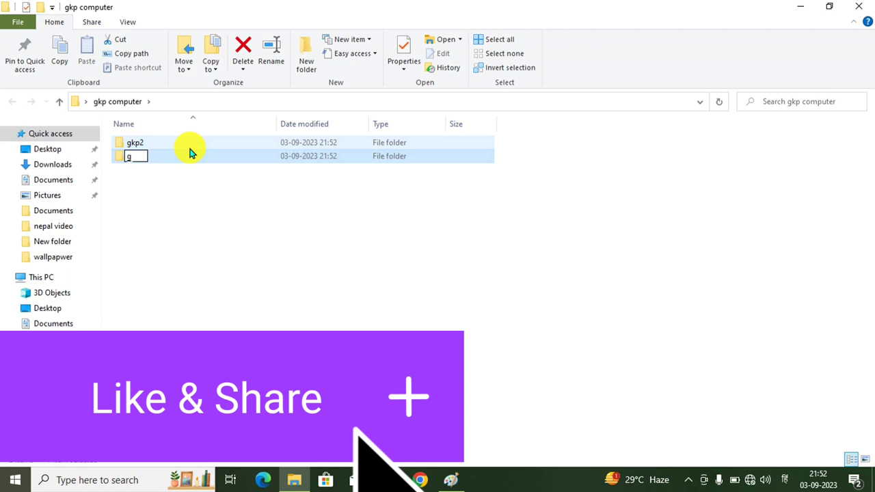
{"action": "type", "text": "kp3"}
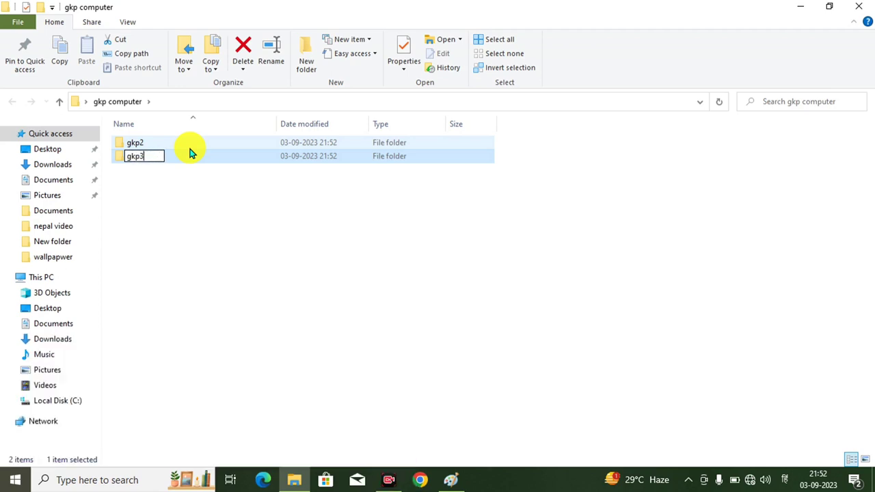
{"action": "left_click", "coordinate": [216, 170]}
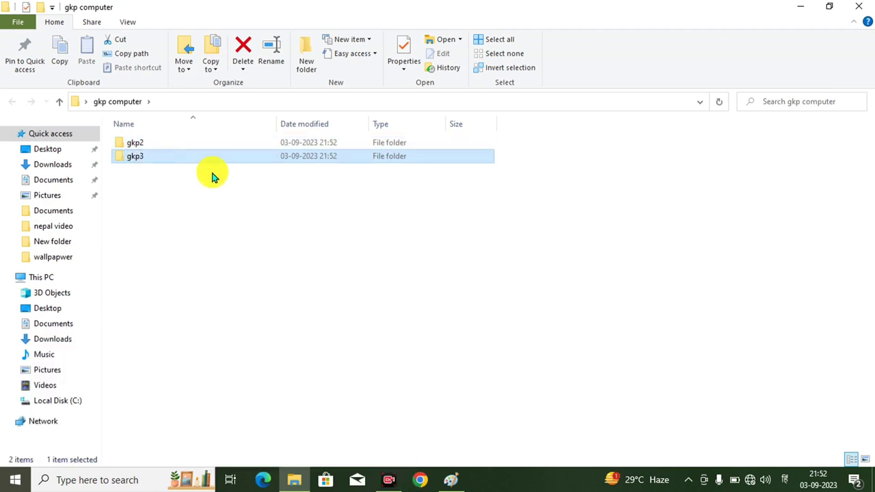
{"action": "left_click", "coordinate": [209, 177]}
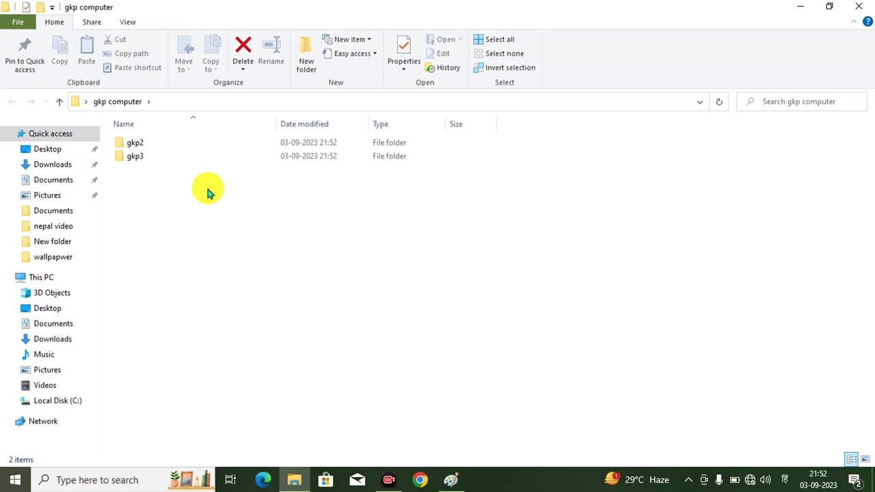
- Create a third subfolder inside "gkp computer" and name it "gkp4"
{"action": "key", "text": "ctrl+shift+n"}
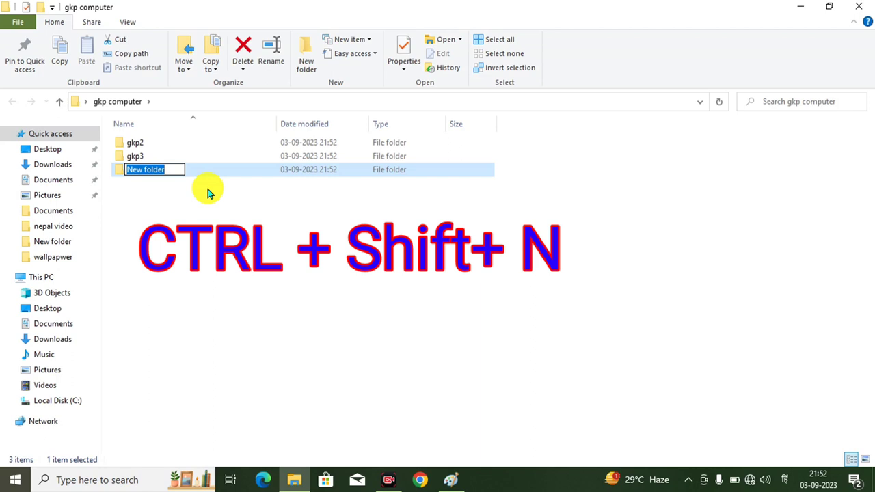
{"action": "key", "text": "BackSpace"}
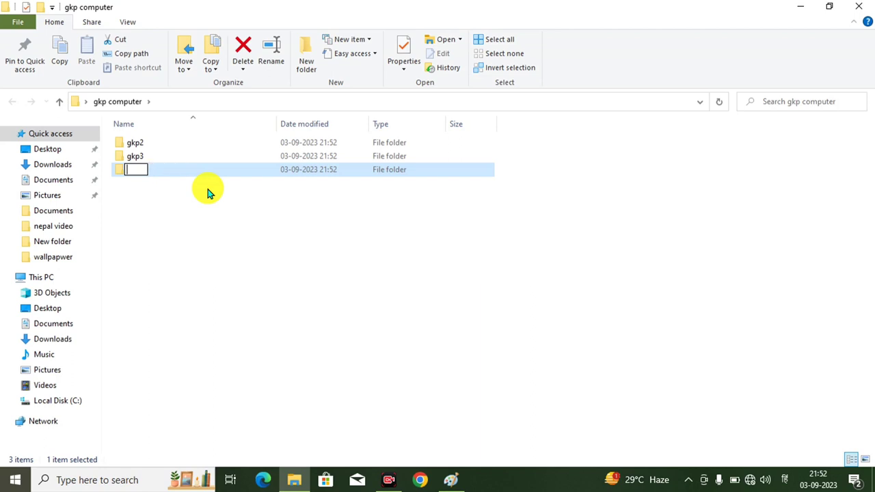
{"action": "type", "text": "gkp4"}
{"action": "left_click", "coordinate": [225, 194]}
- Open the "gkp2" folder and create a subfolder named "frd" inside it
{"action": "left_click", "coordinate": [138, 141]}
{"action": "double_click", "coordinate": [138, 140]}
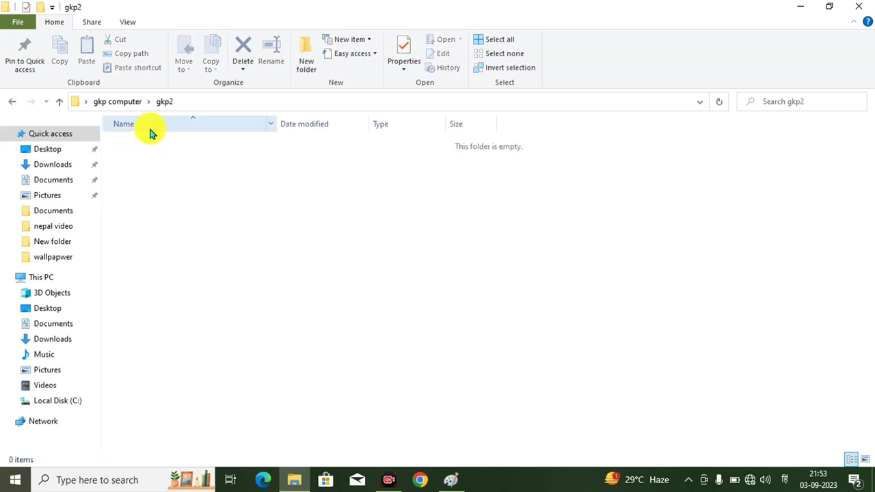
{"action": "left_click", "coordinate": [308, 43]}
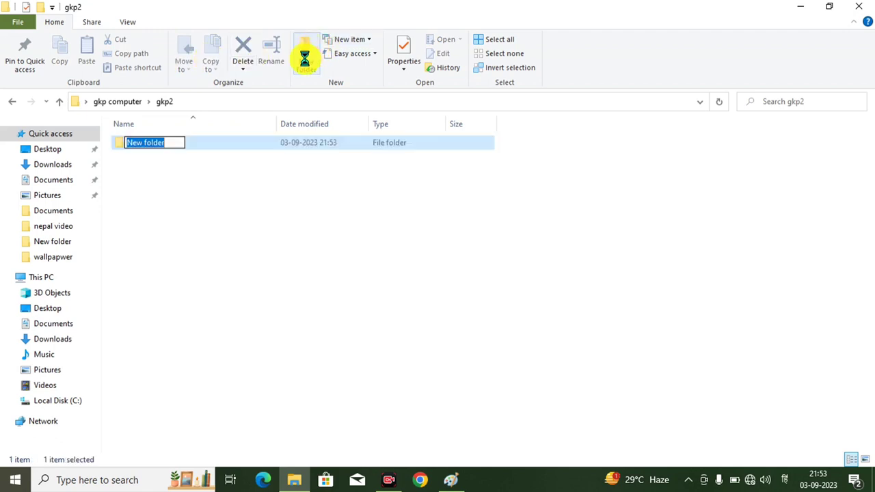
{"action": "type", "text": "frd"}
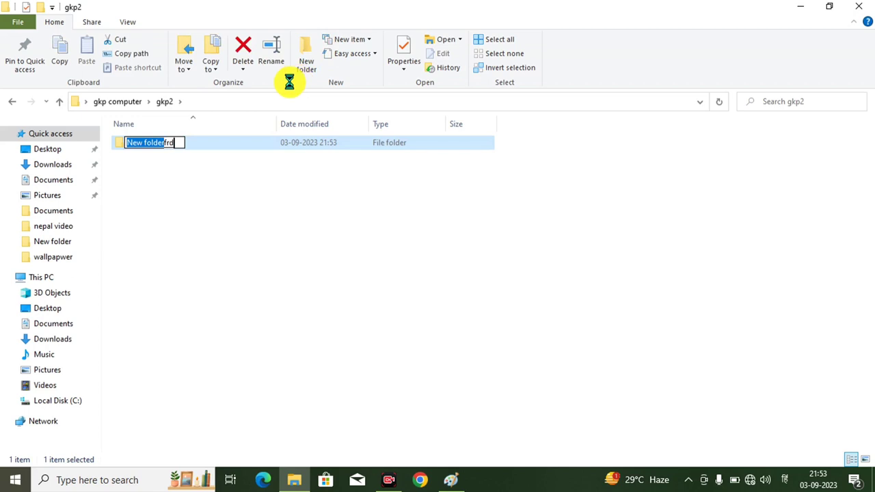
{"action": "key", "text": "Return"}
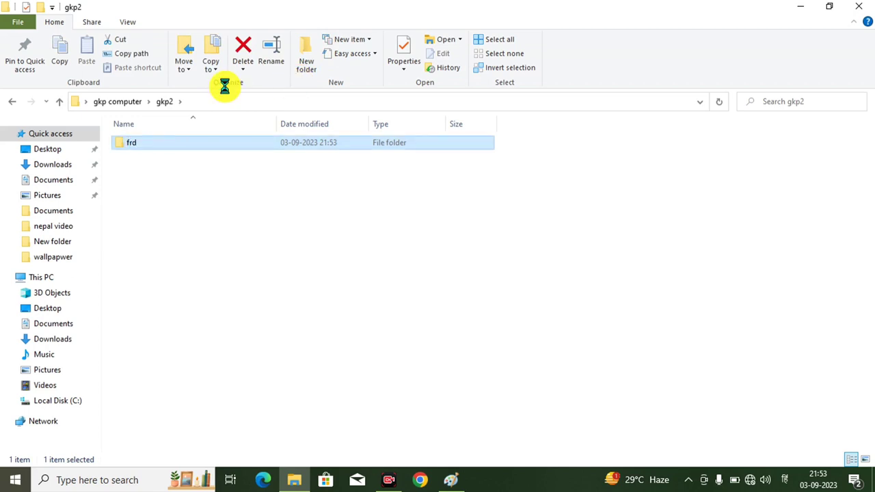
- Open the "frd" folder and create a subfolder named "ergerg" inside it
{"action": "double_click", "coordinate": [174, 144]}
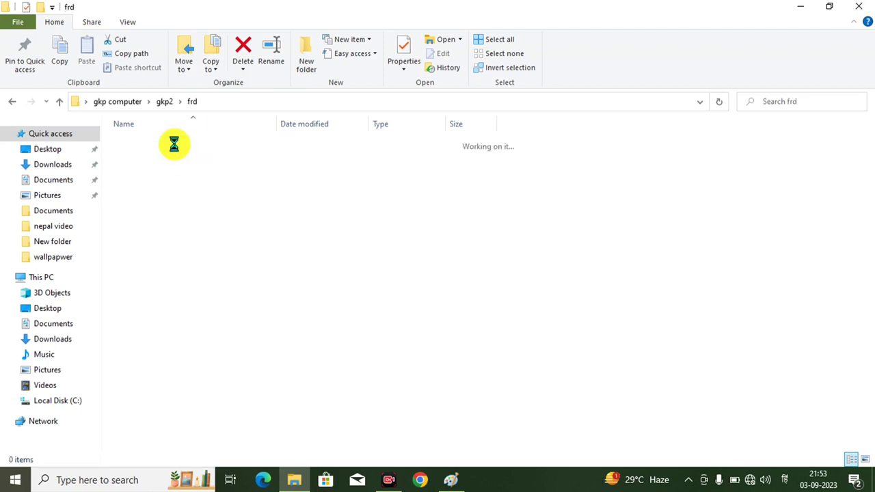
{"action": "left_click", "coordinate": [311, 52]}
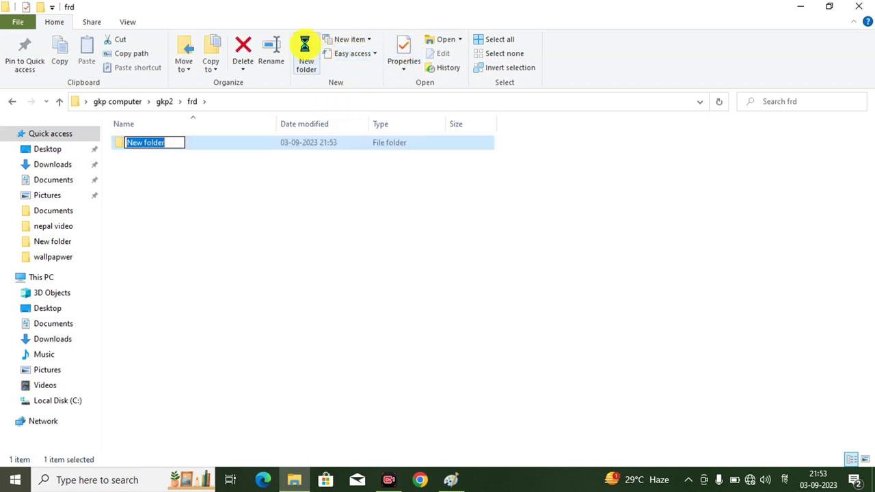
{"action": "type", "text": "ergerg"}
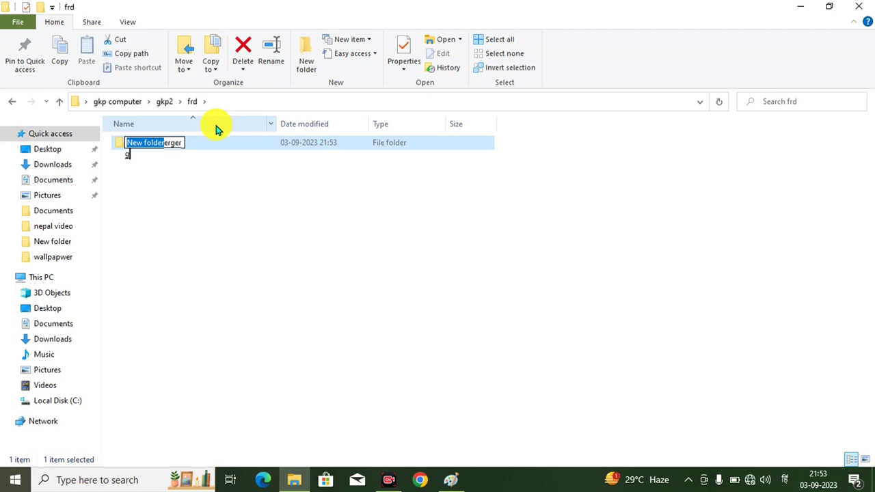
{"action": "key", "text": "Return"}
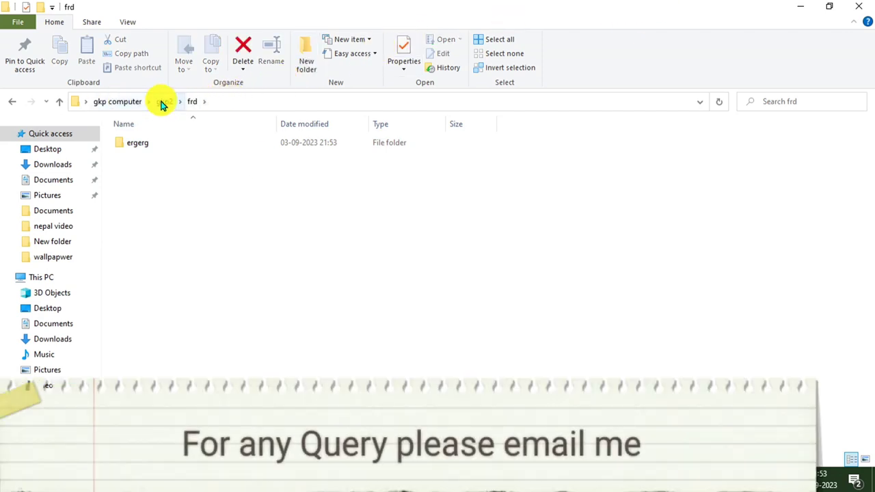
- Open the "ergerg" folder to view its nested path, and close the folder window
{"action": "left_click", "coordinate": [136, 150]}
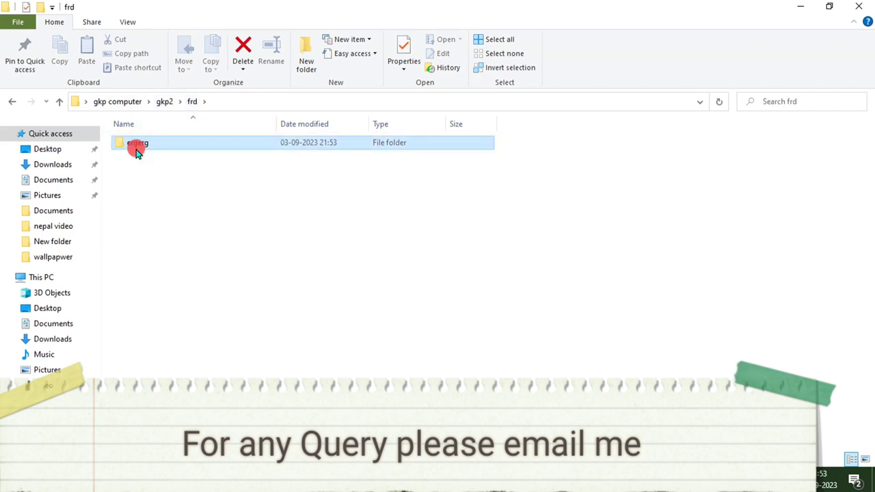
{"action": "double_click", "coordinate": [205, 148]}
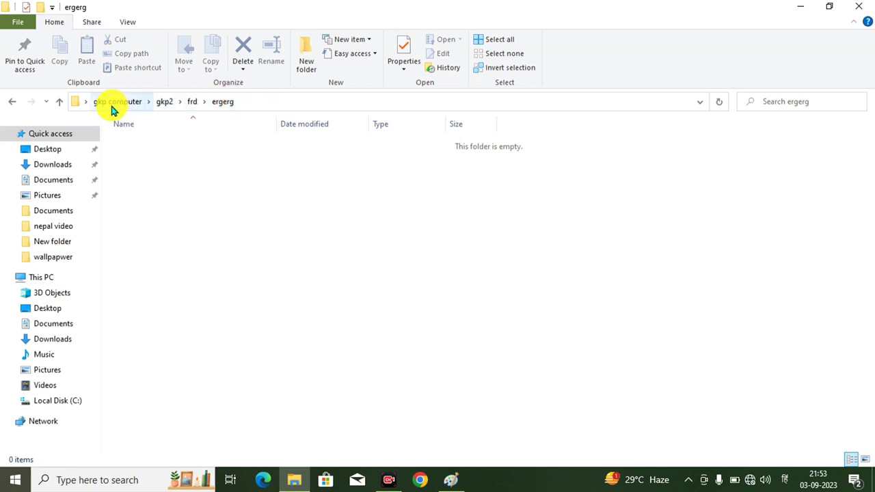
{"action": "left_click", "coordinate": [858, 6]}
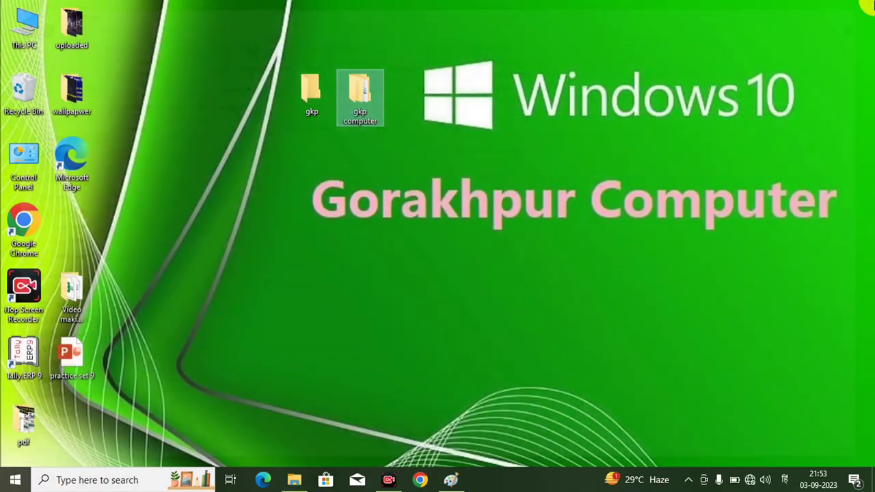
- Refresh the desktop and create four new folders on it, keeping their default names
{"action": "right_click", "coordinate": [202, 146]}
{"action": "left_click", "coordinate": [239, 183]}
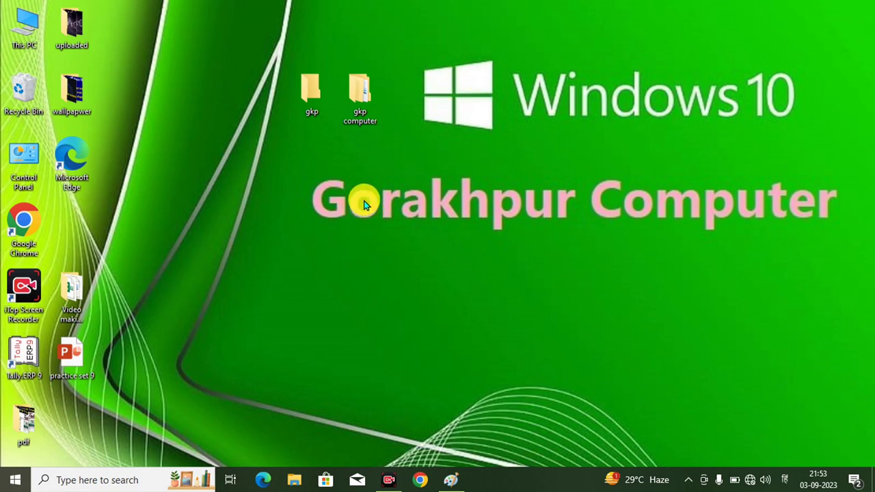
{"action": "key", "text": "ctrl+shift+n"}
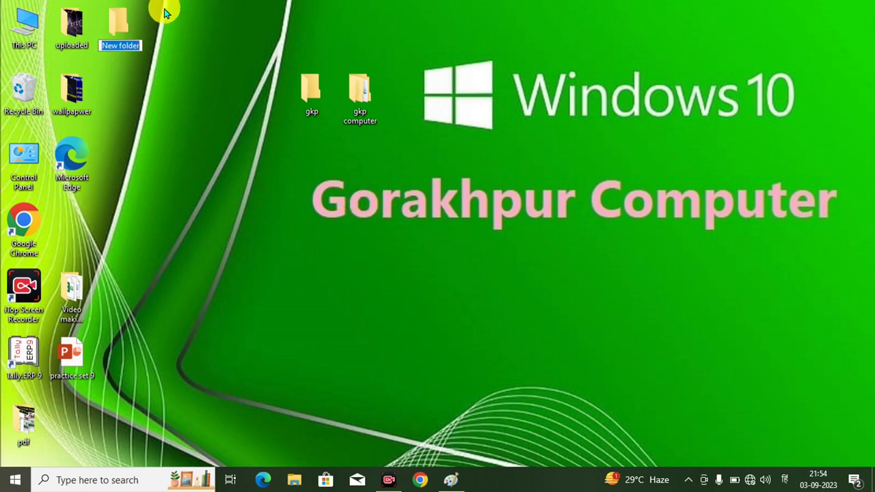
{"action": "left_click", "coordinate": [129, 83]}
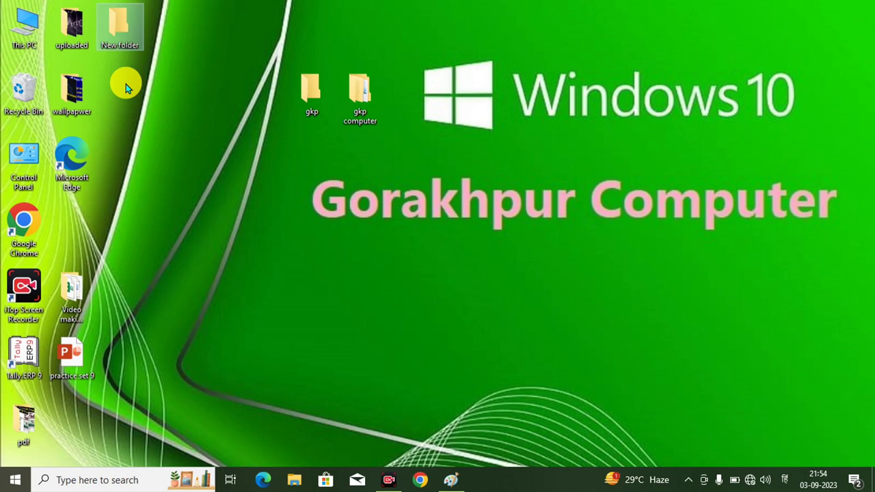
{"action": "key", "text": "ctrl+shift+n"}
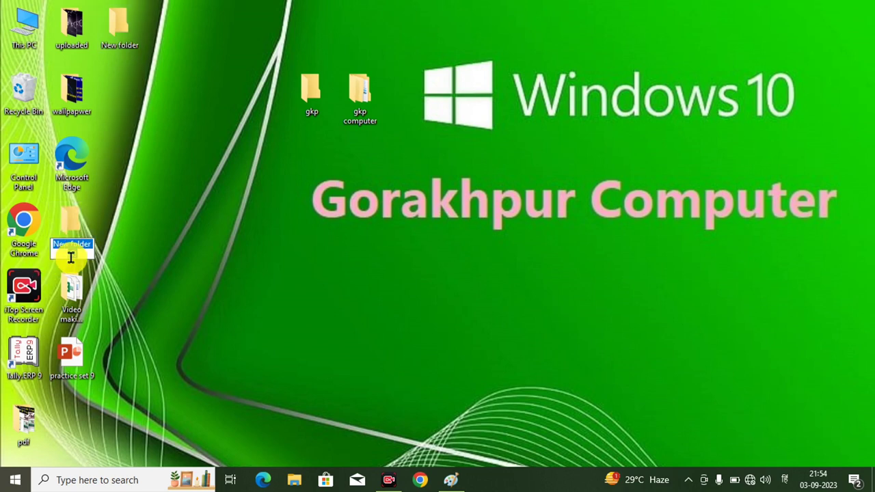
{"action": "left_click", "coordinate": [212, 182]}
{"action": "key", "text": "ctrl+shift+n"}
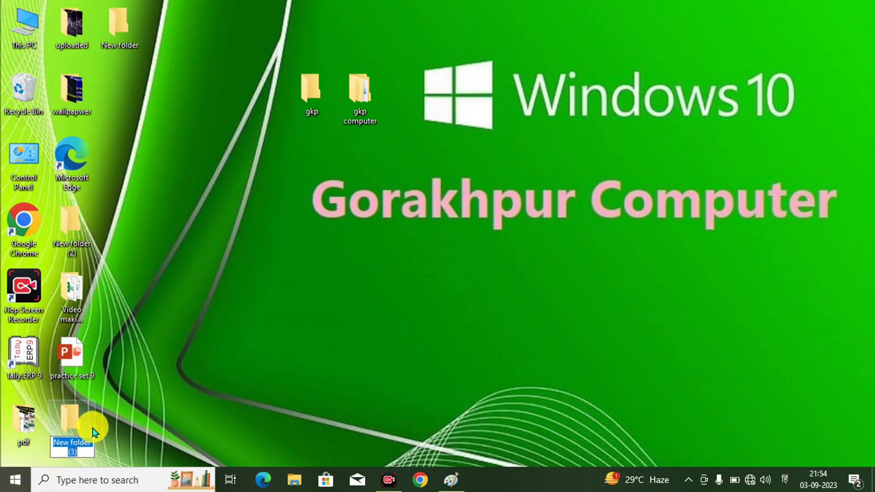
{"action": "key", "text": "Return"}
{"action": "key", "text": "ctrl+shift+n"}
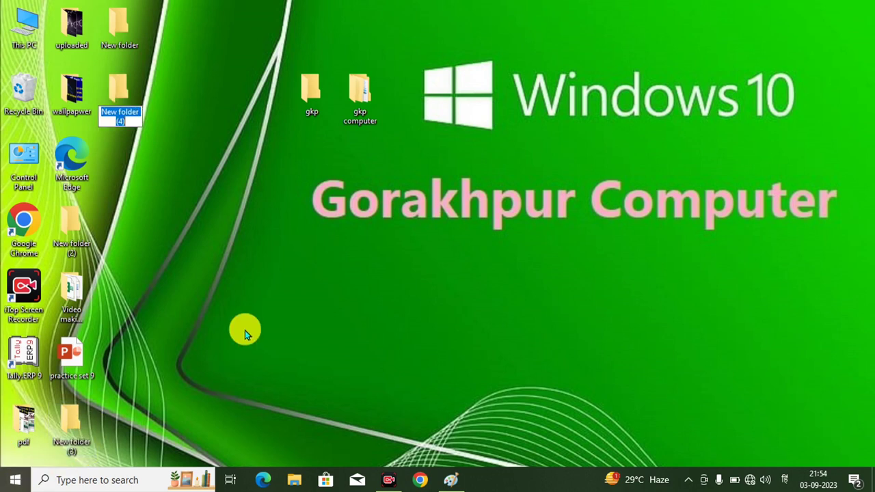
{"action": "key", "text": "Return"}
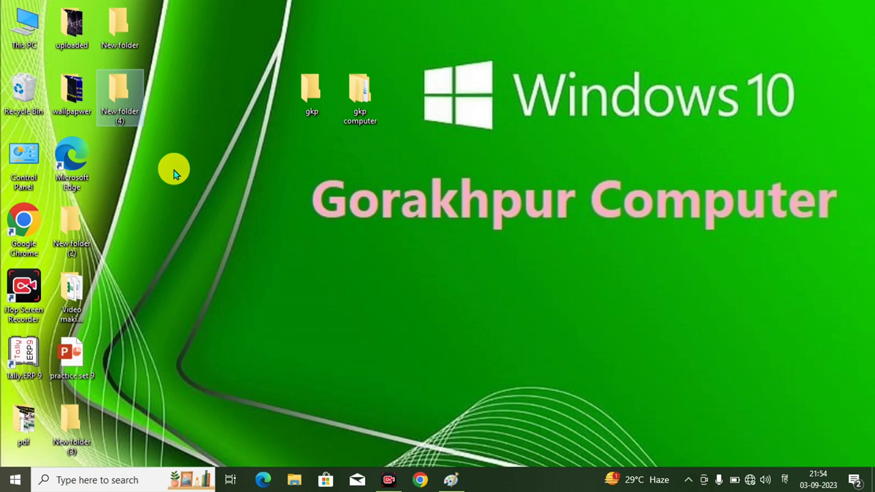
- Delete the "gkp" and "gkp computer" folders from the desktop and refresh it
{"action": "left_click_drag", "start_coordinate": [557, 6], "coordinate": [280, 168]}
{"action": "key", "text": "Delete"}
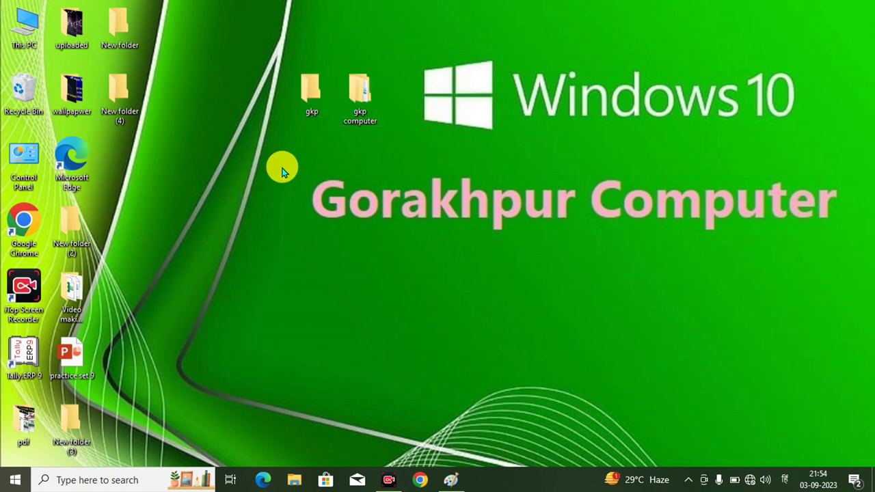
{"action": "right_click", "coordinate": [318, 138]}
{"action": "left_click", "coordinate": [347, 175]}
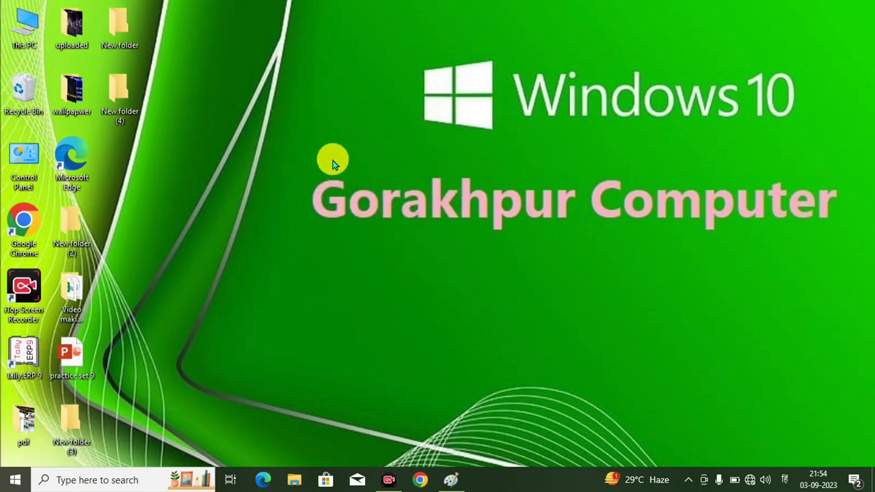
- Create a new folder in the empty desktop area near the Windows logo and give it a blank name
{"action": "right_click", "coordinate": [370, 123]}
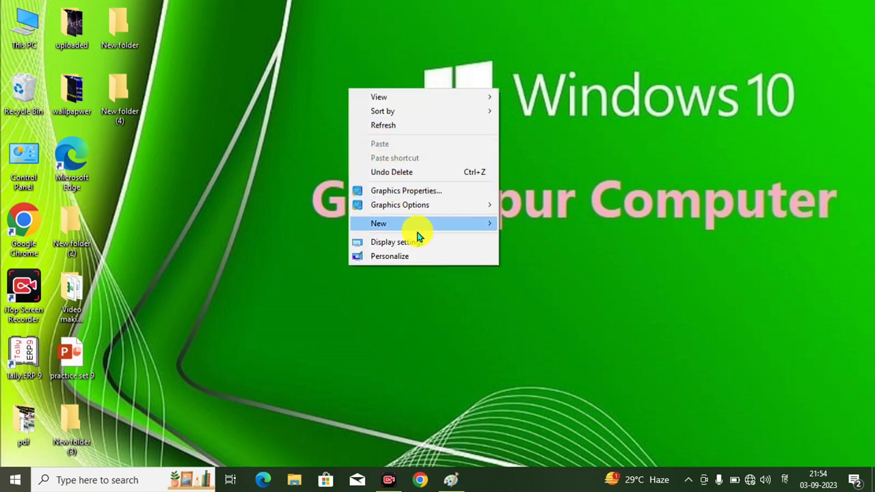
{"action": "mouse_move", "coordinate": [414, 230]}
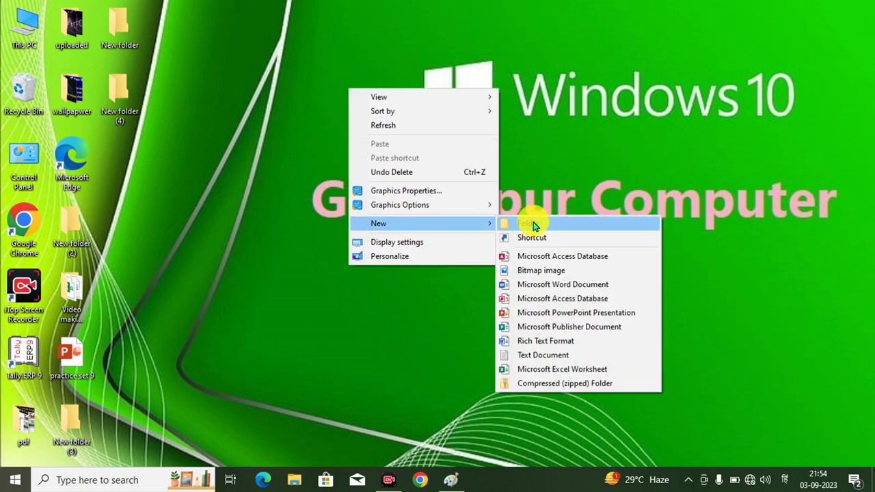
{"action": "left_click", "coordinate": [531, 224]}
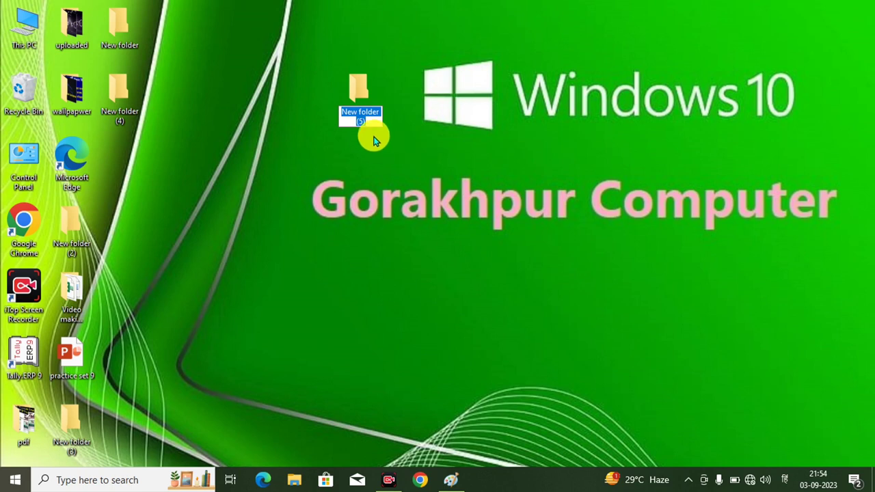
{"action": "key", "text": "BackSpace"}
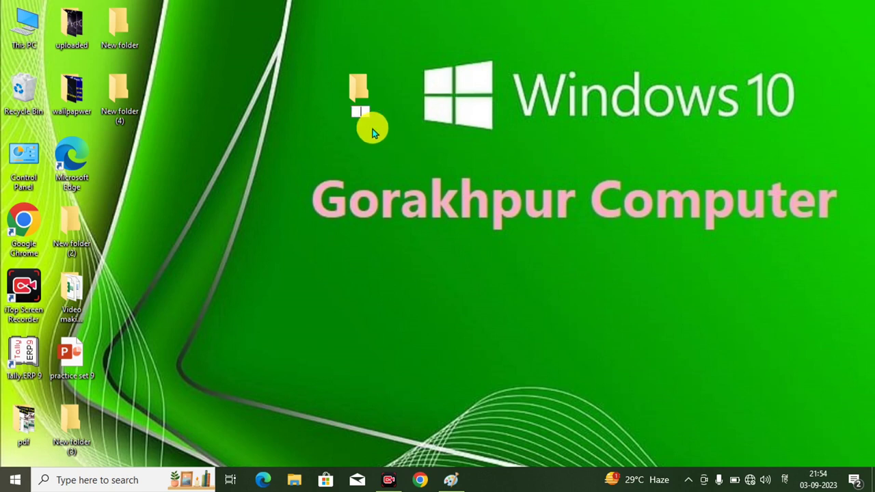
{"action": "key", "text": "Return"}
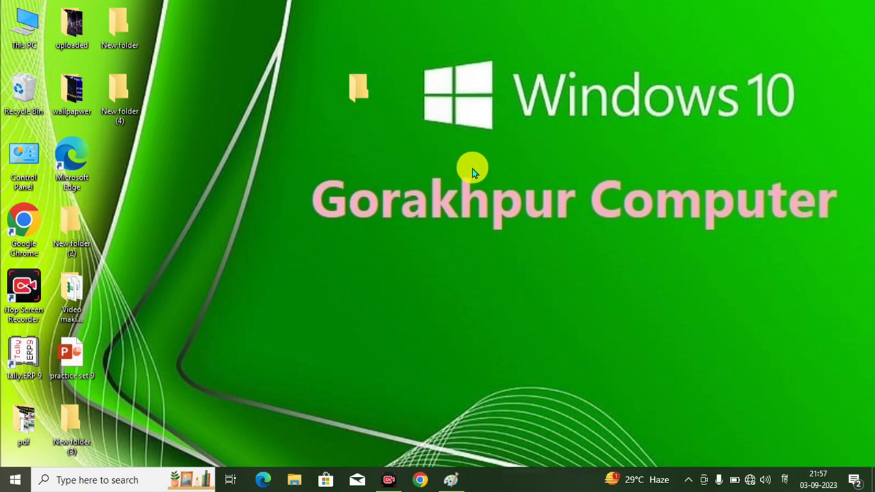
- Create a new folder on the desktop with its default name and place it directly below the blank-named folder
{"action": "right_click", "coordinate": [438, 139]}
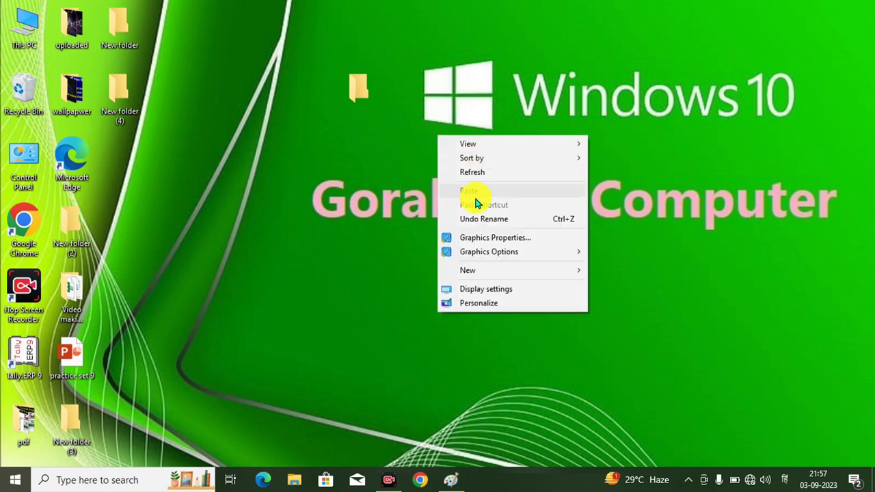
{"action": "mouse_move", "coordinate": [496, 276]}
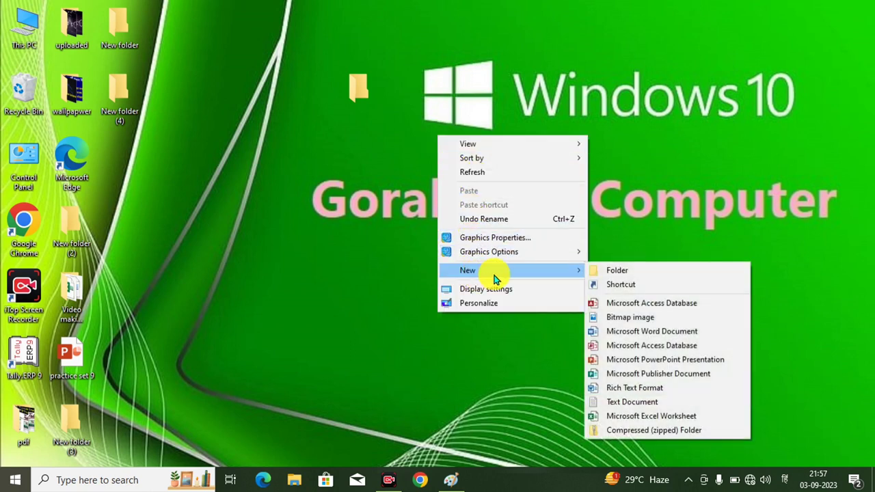
{"action": "left_click", "coordinate": [602, 270]}
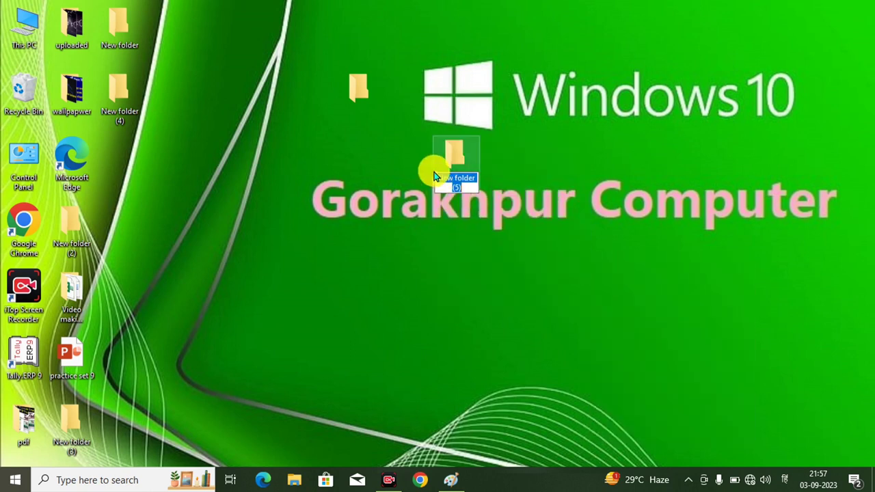
{"action": "left_click_drag", "start_coordinate": [455, 152], "coordinate": [375, 141]}
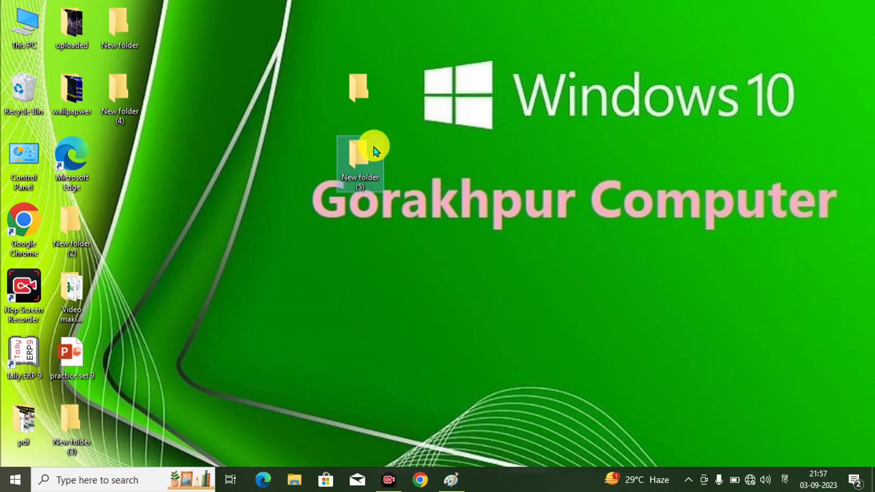
- Rename the "New folder (5)" folder to a blank name and accept merging it with the existing blank-named folder
{"action": "left_click", "coordinate": [361, 182]}
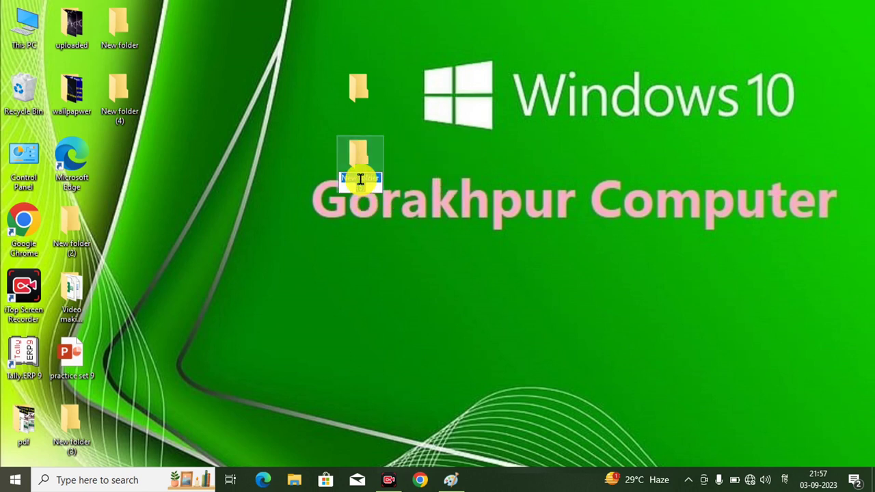
{"action": "key", "text": "BackSpace"}
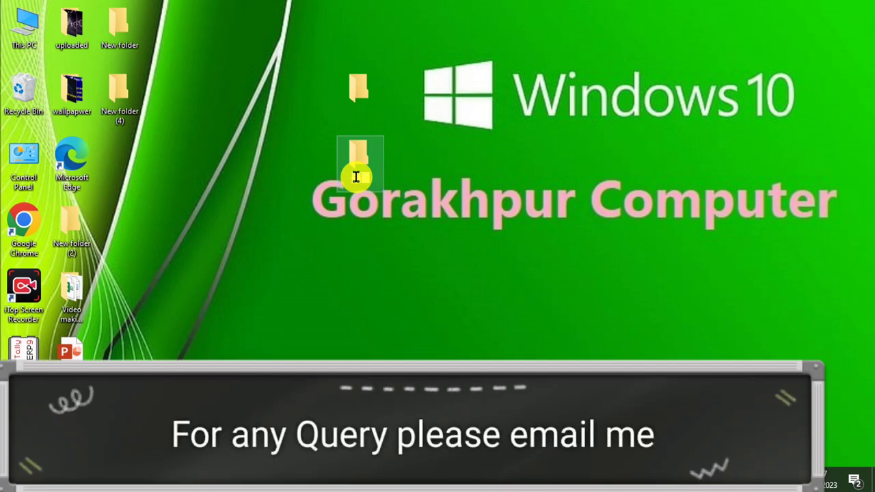
{"action": "left_click", "coordinate": [443, 179]}
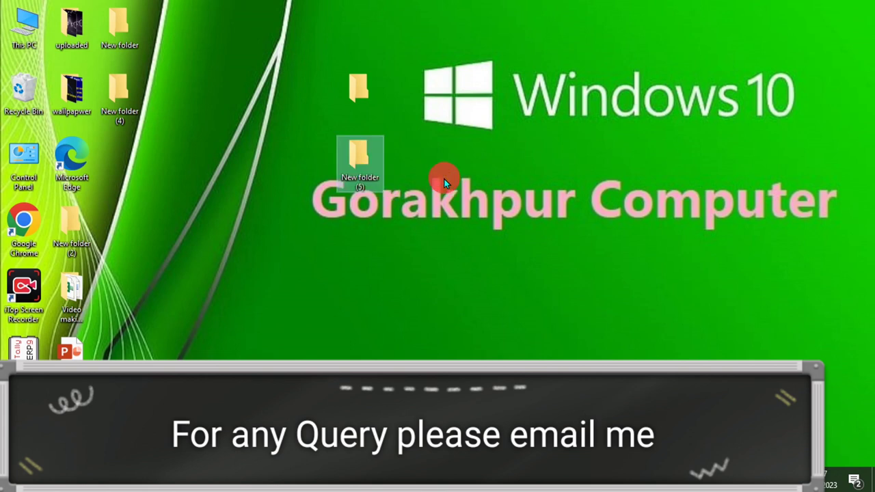
{"action": "left_click", "coordinate": [370, 180]}
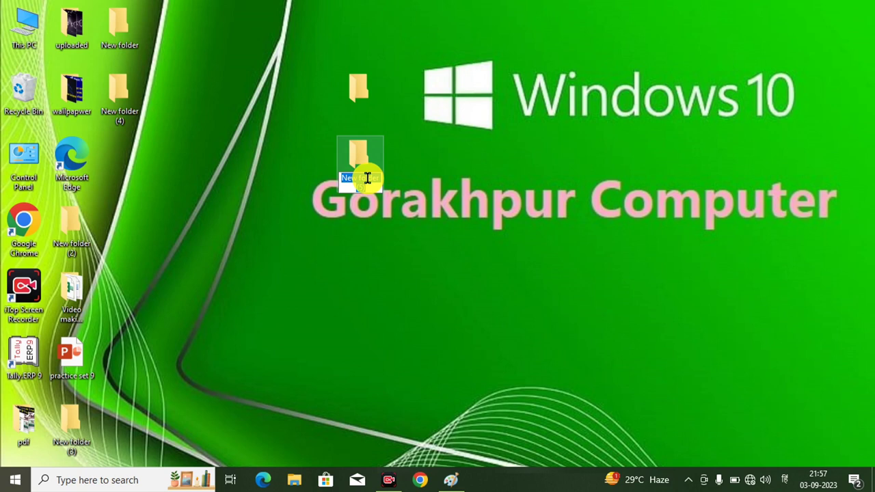
{"action": "key", "text": "Return"}
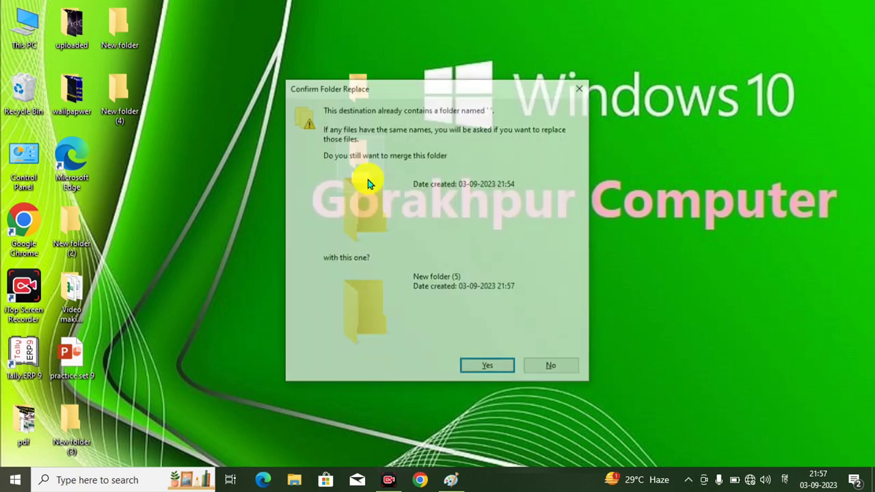
{"action": "left_click", "coordinate": [476, 368]}
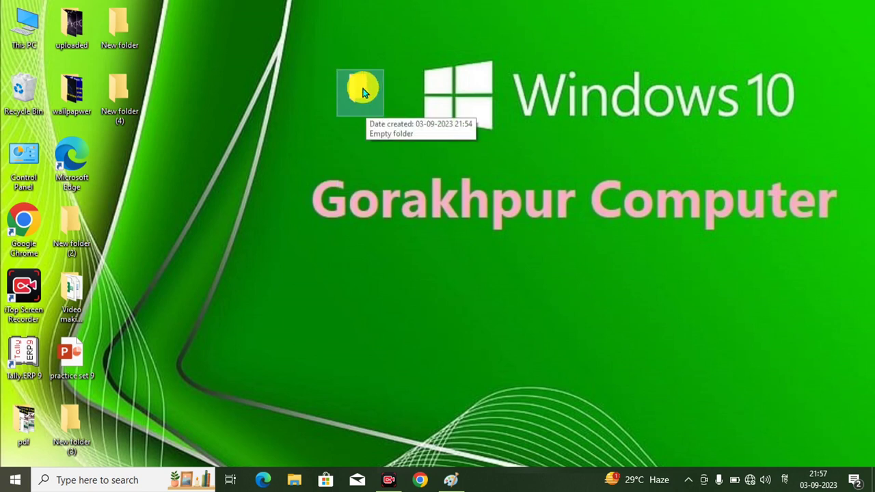
- Delete the blank-named folder and create a new folder with a blank name in its place beside the Windows logo
{"action": "right_click", "coordinate": [320, 76]}
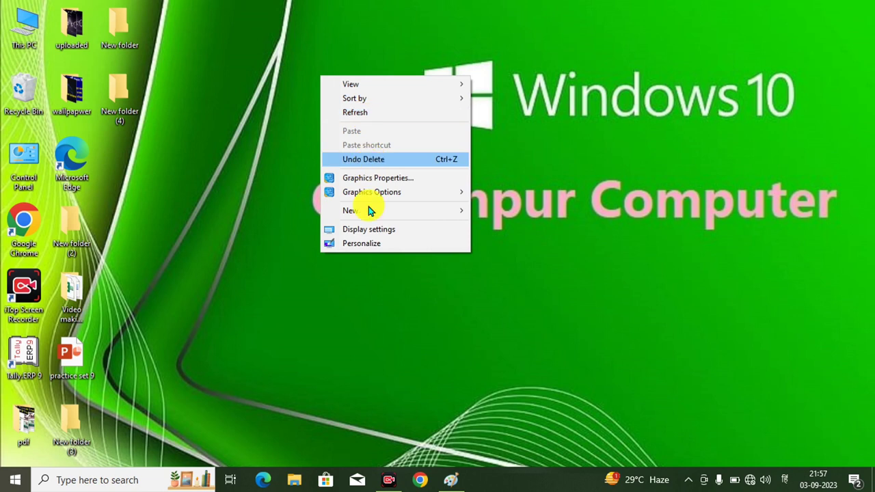
{"action": "mouse_move", "coordinate": [371, 210]}
{"action": "left_click", "coordinate": [499, 211]}
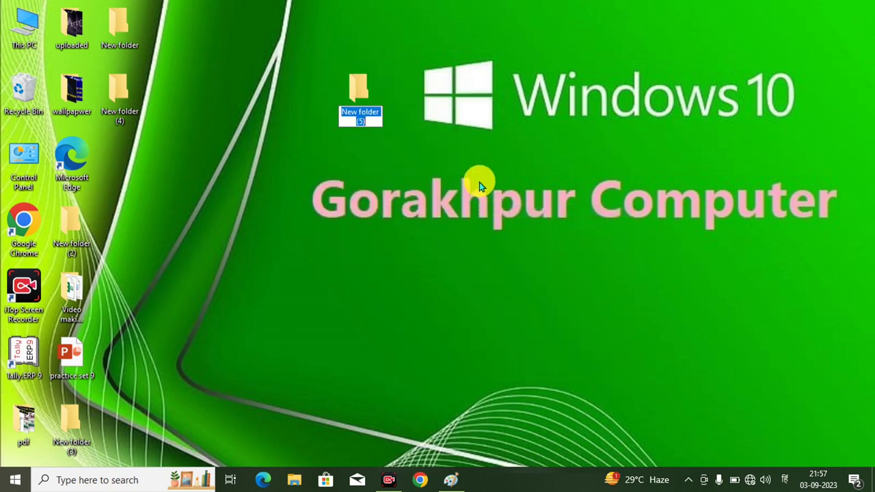
{"action": "key", "text": "BackSpace"}
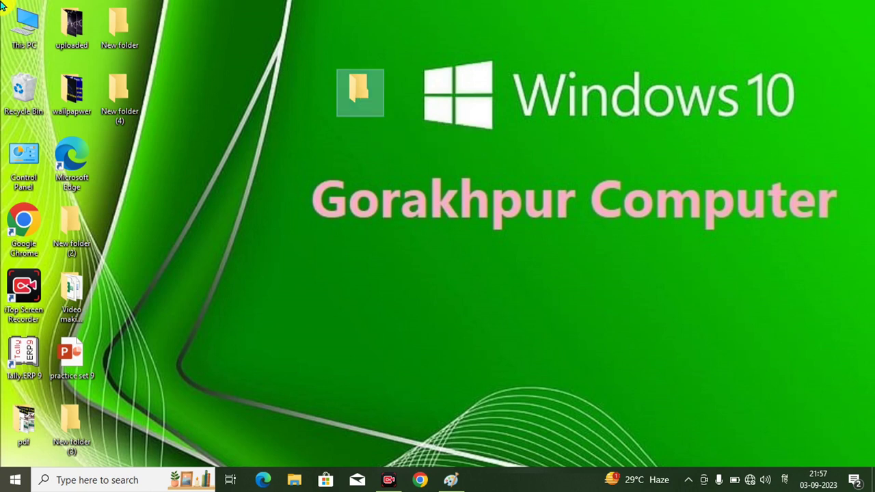
- Create a folder with its default name in Local Disk (C:) under This PC and close the window
{"action": "double_click", "coordinate": [22, 41]}
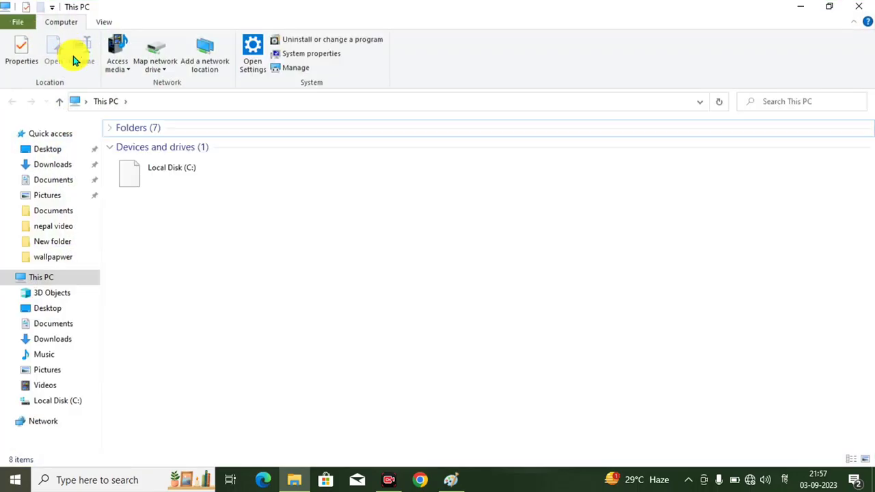
{"action": "double_click", "coordinate": [196, 172]}
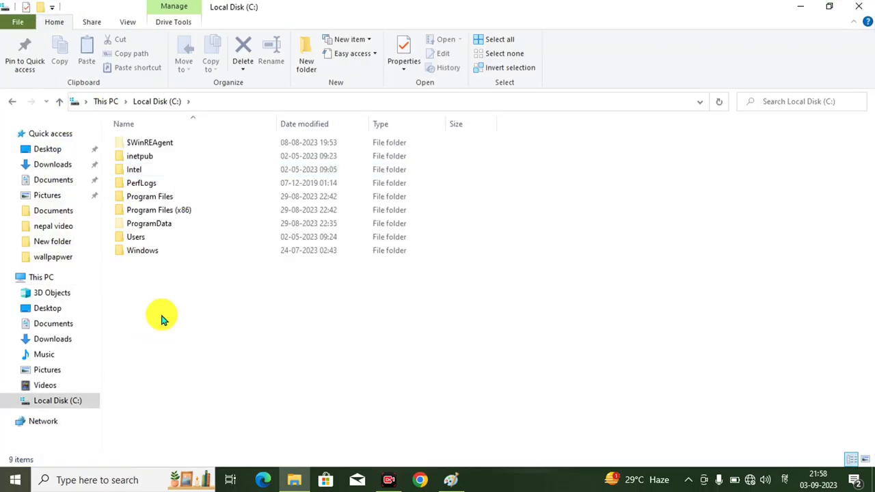
{"action": "key", "text": "ctrl+shift+n"}
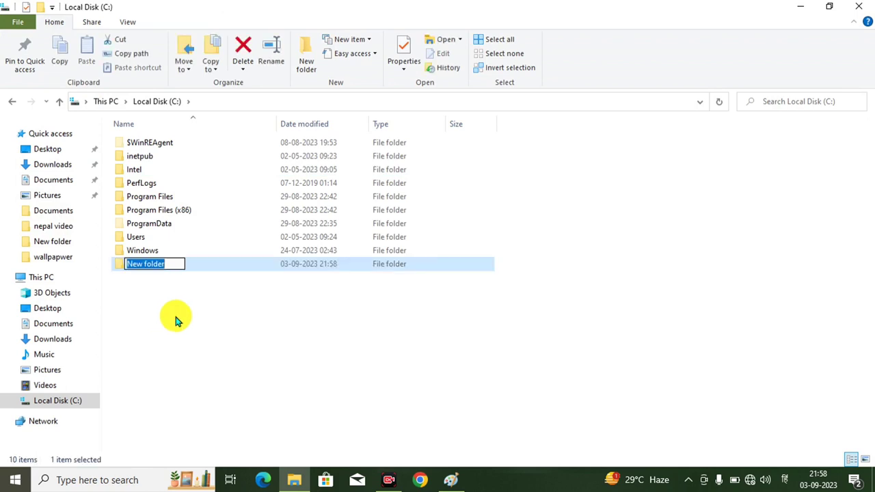
{"action": "left_click", "coordinate": [344, 297]}
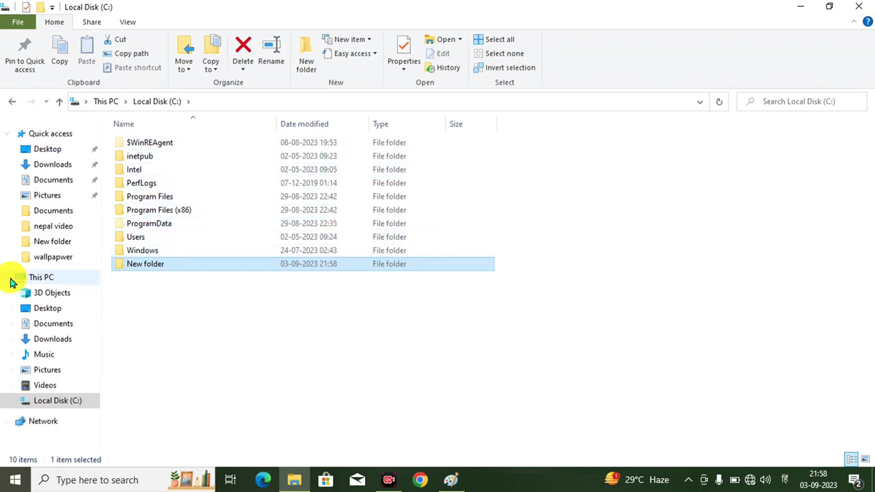
{"action": "left_click", "coordinate": [858, 7]}
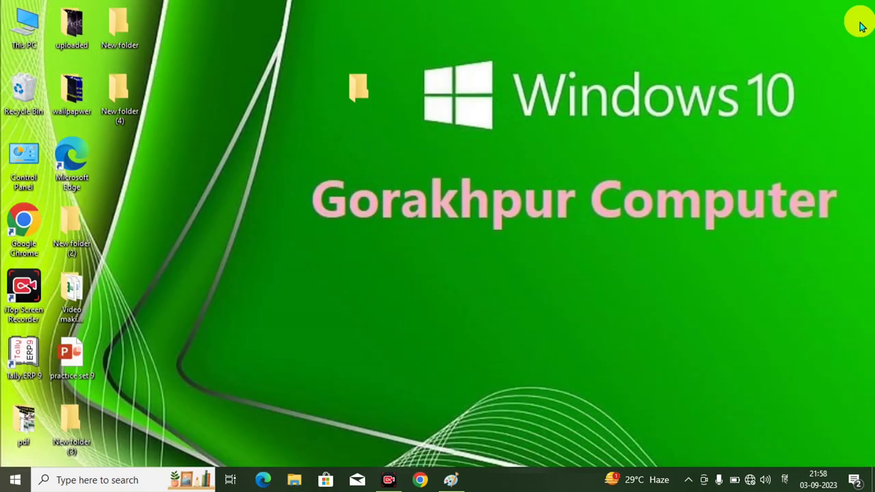